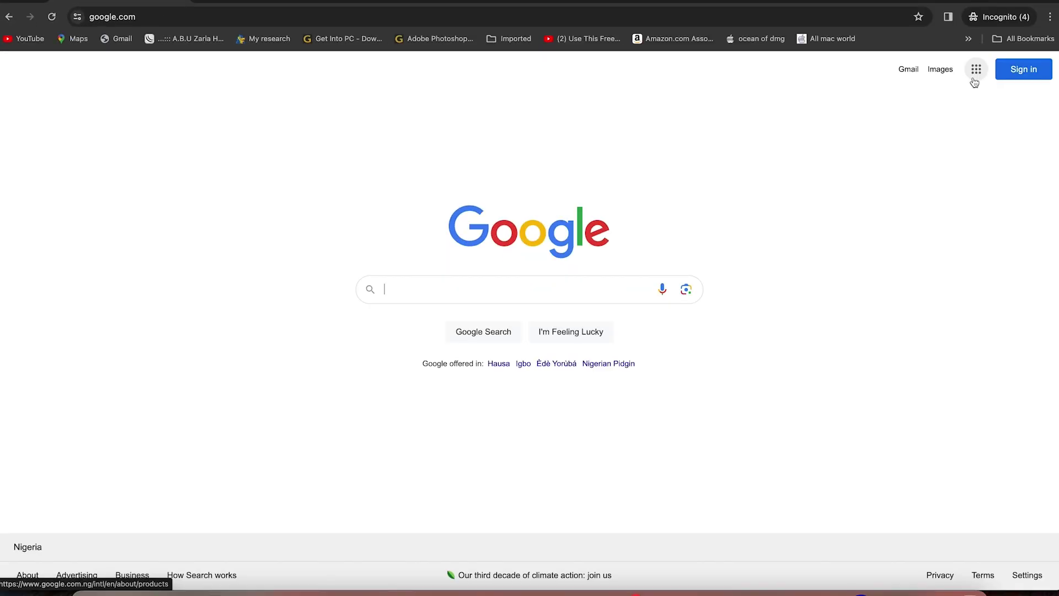
- Search Google for 'leonardo ai'
{"action": "type", "text": "leo"}
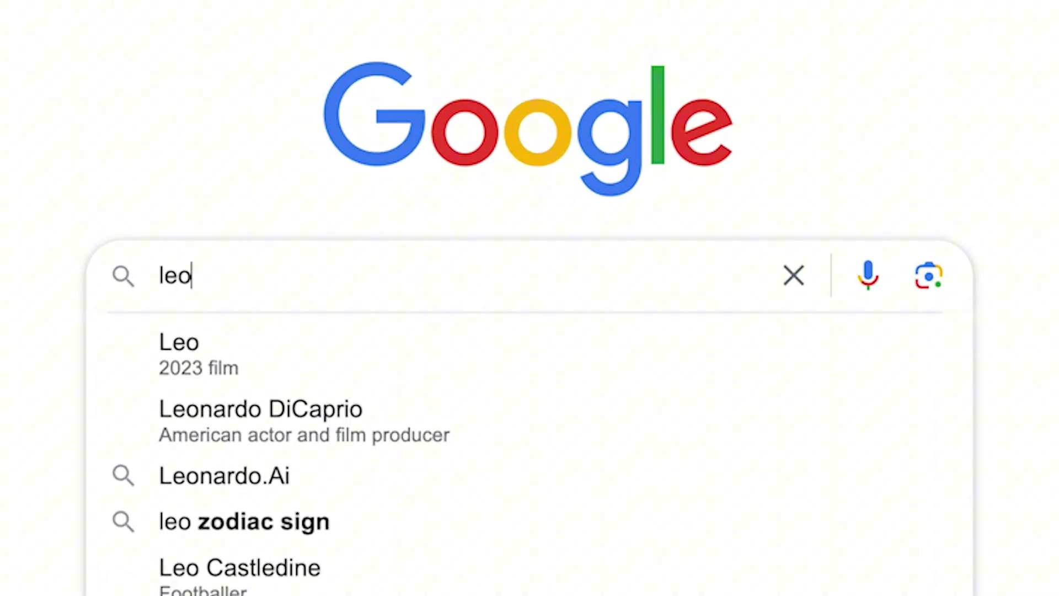
{"action": "type", "text": "nardo ai"}
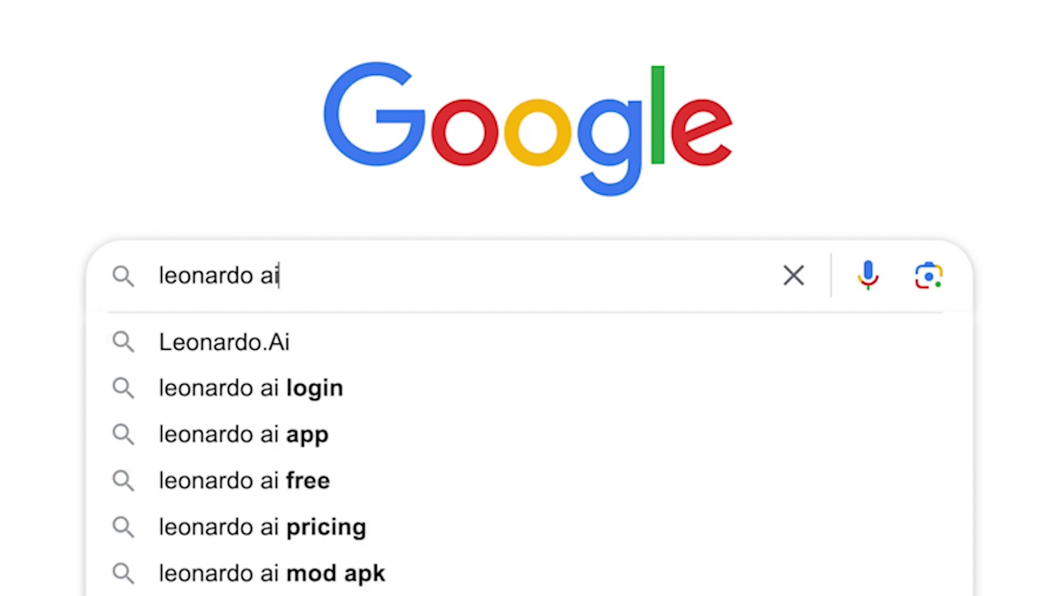
{"action": "key", "text": "Return"}
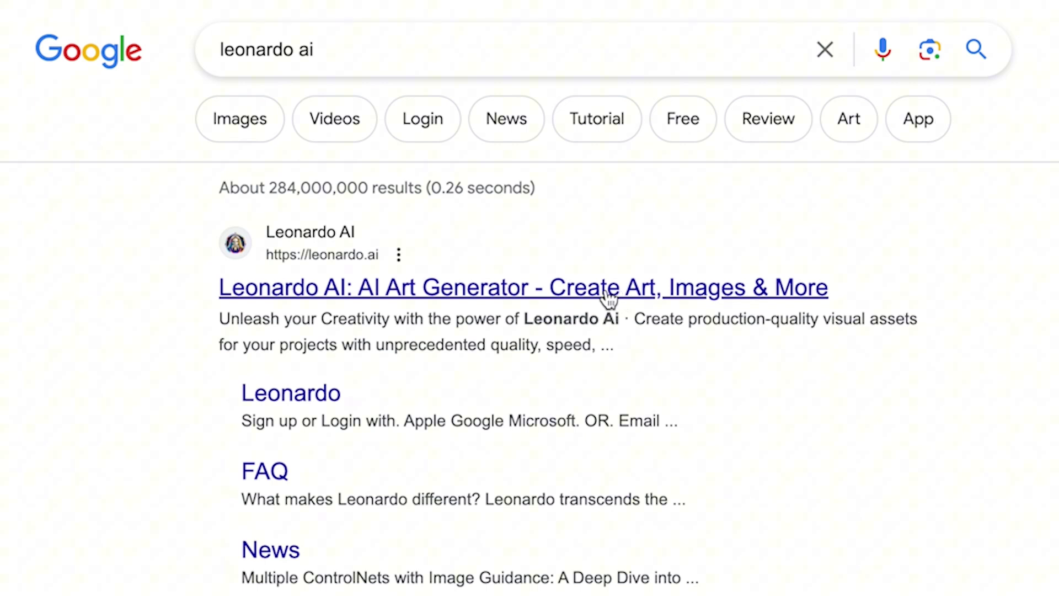
- Open the leonardo.ai result and scroll through its homepage
{"action": "left_click", "coordinate": [654, 284]}
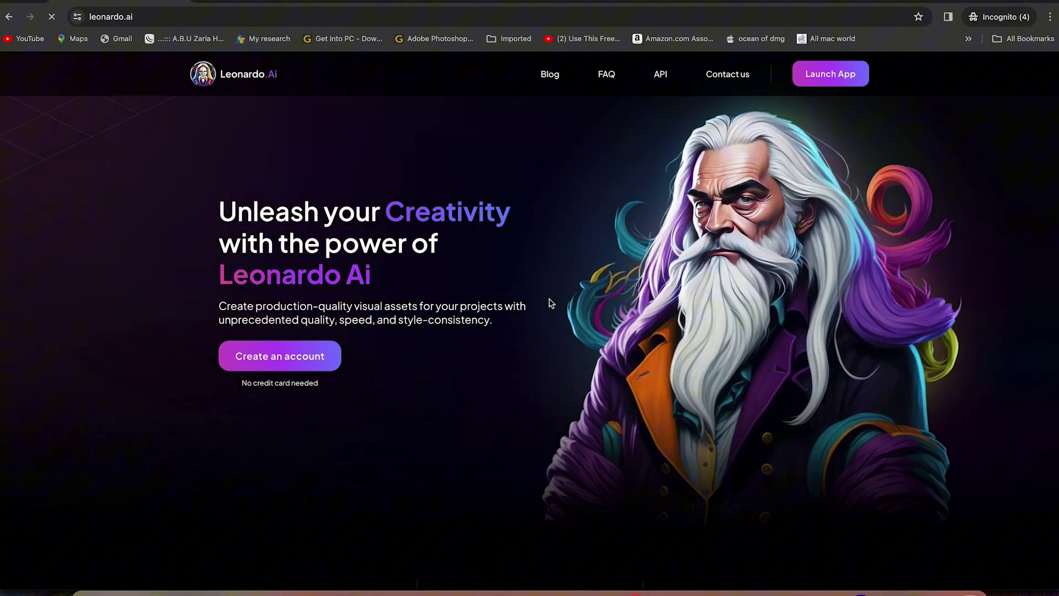
{"action": "scroll", "coordinate": [551, 303], "scroll_direction": "down", "scroll_amount": 2}
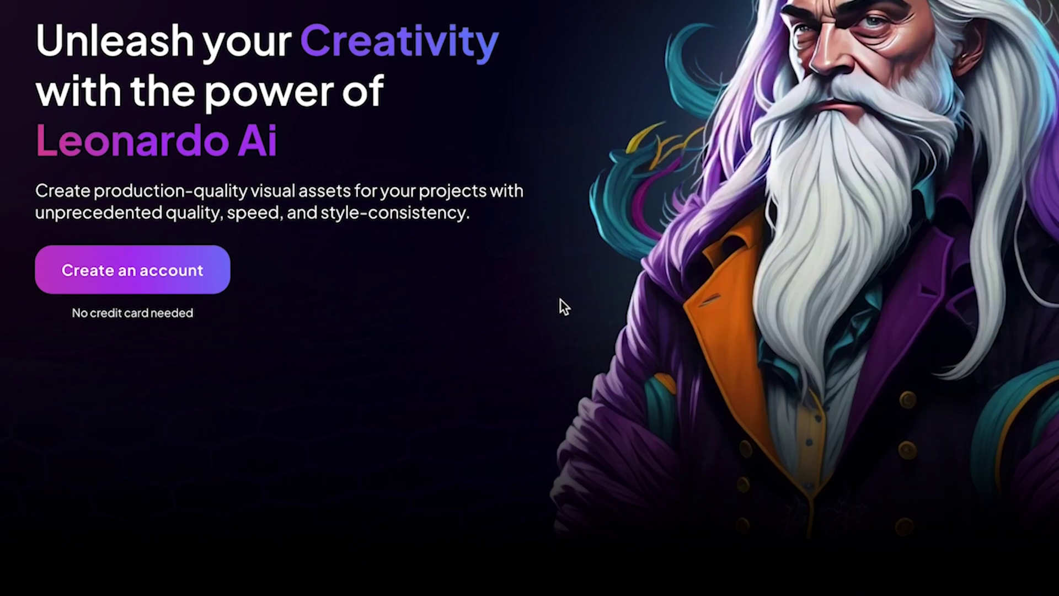
{"action": "scroll", "coordinate": [561, 299], "scroll_direction": "down", "scroll_amount": 6}
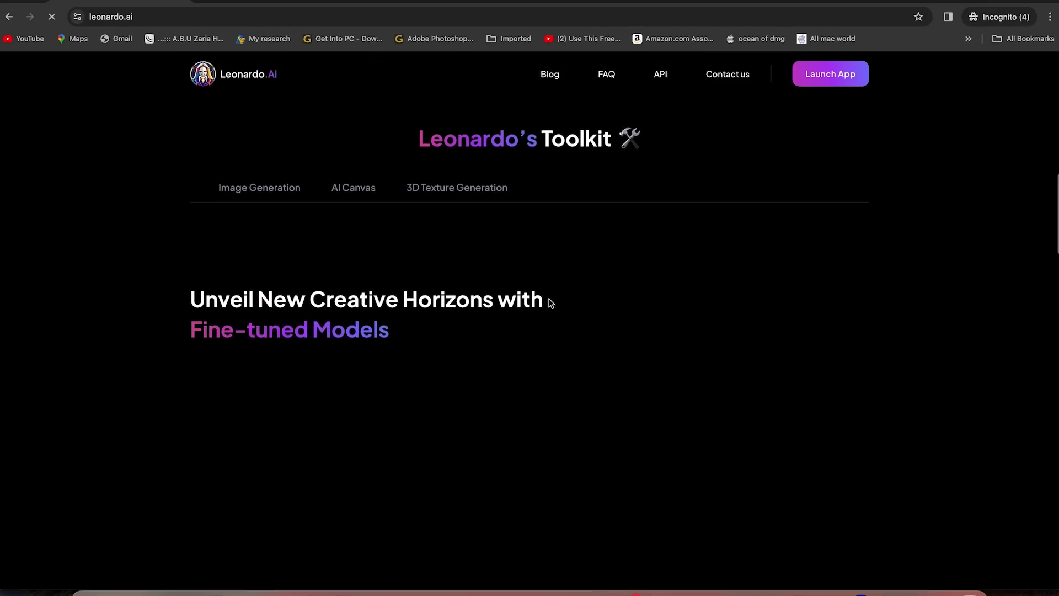
{"action": "scroll", "coordinate": [550, 303], "scroll_direction": "down", "scroll_amount": 4}
{"action": "scroll", "coordinate": [551, 302], "scroll_direction": "up", "scroll_amount": 6}
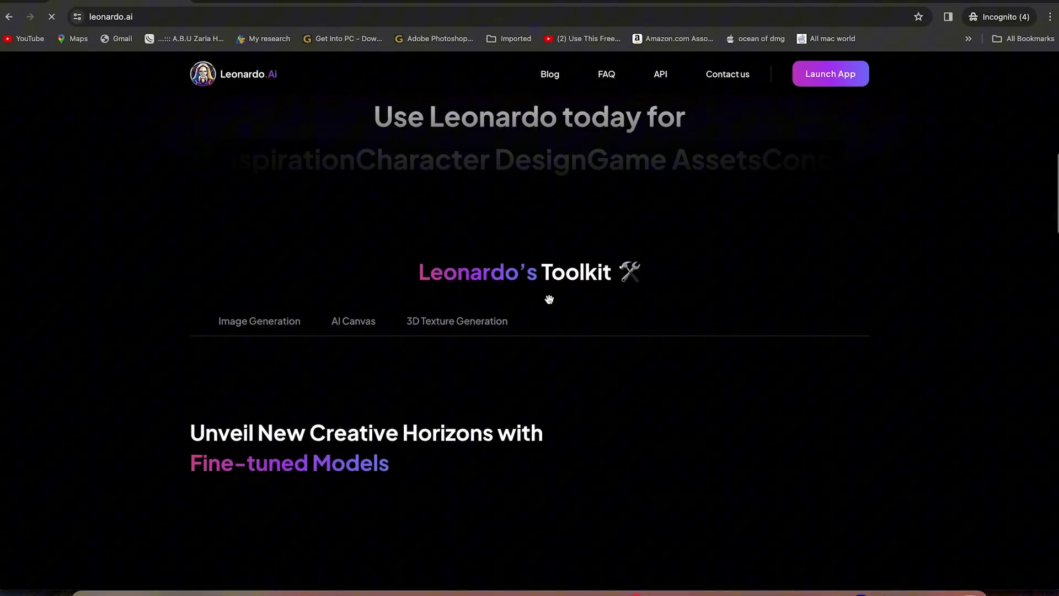
{"action": "scroll", "coordinate": [549, 299], "scroll_direction": "up", "scroll_amount": 3}
{"action": "scroll", "coordinate": [550, 301], "scroll_direction": "down", "scroll_amount": 5}
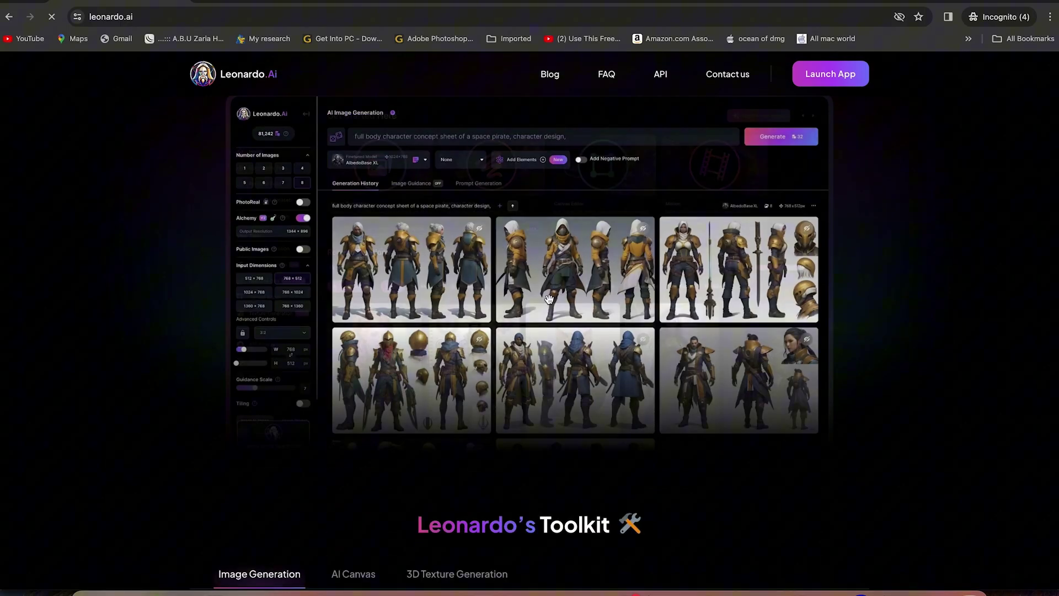
{"action": "scroll", "coordinate": [549, 299], "scroll_direction": "up", "scroll_amount": 2}
{"action": "scroll", "coordinate": [549, 299], "scroll_direction": "up", "scroll_amount": 5}
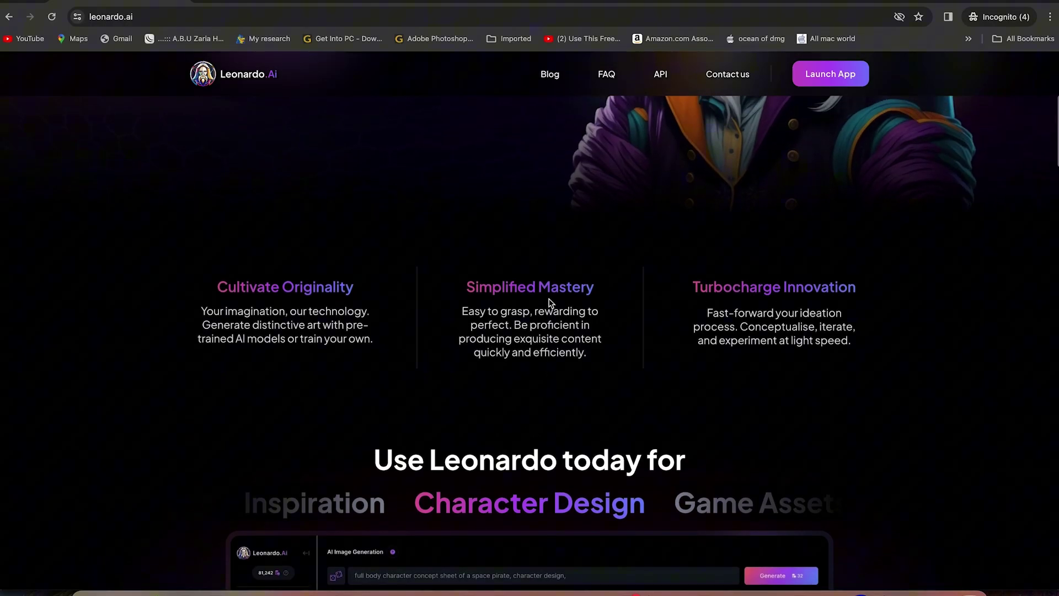
{"action": "scroll", "coordinate": [549, 302], "scroll_direction": "up", "scroll_amount": 5}
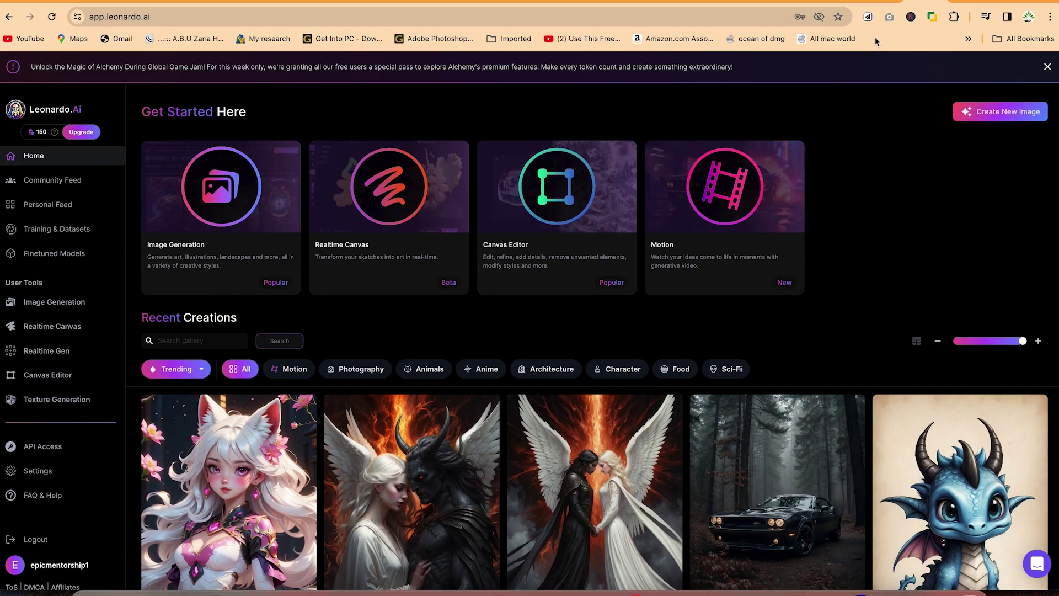
- Scroll through the Home page's Recent Creations gallery and look over its thumbnails
{"action": "scroll", "coordinate": [363, 327], "scroll_direction": "down", "scroll_amount": 3}
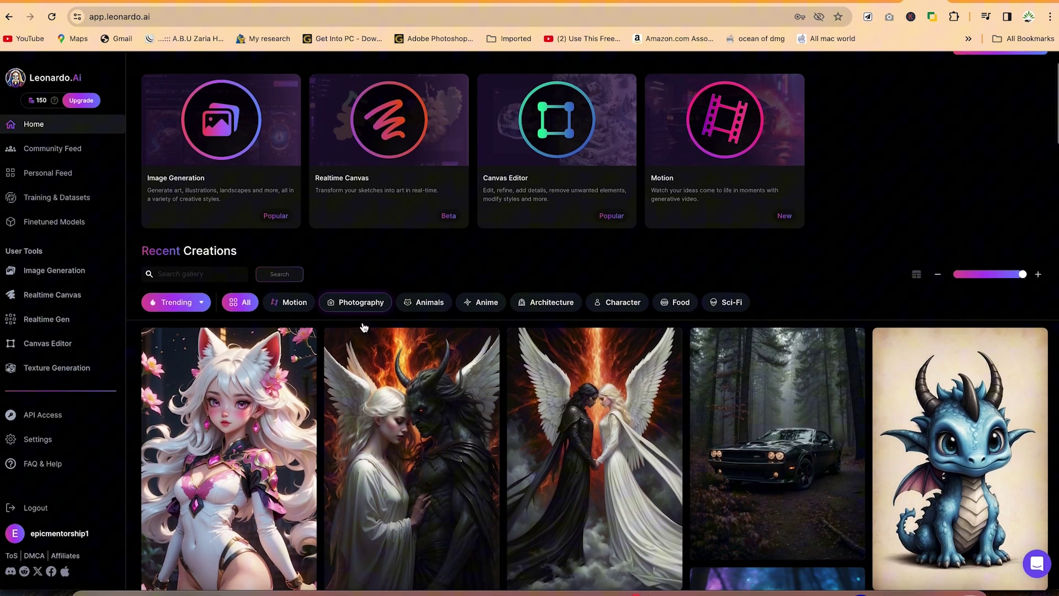
{"action": "scroll", "coordinate": [363, 328], "scroll_direction": "down", "scroll_amount": 10}
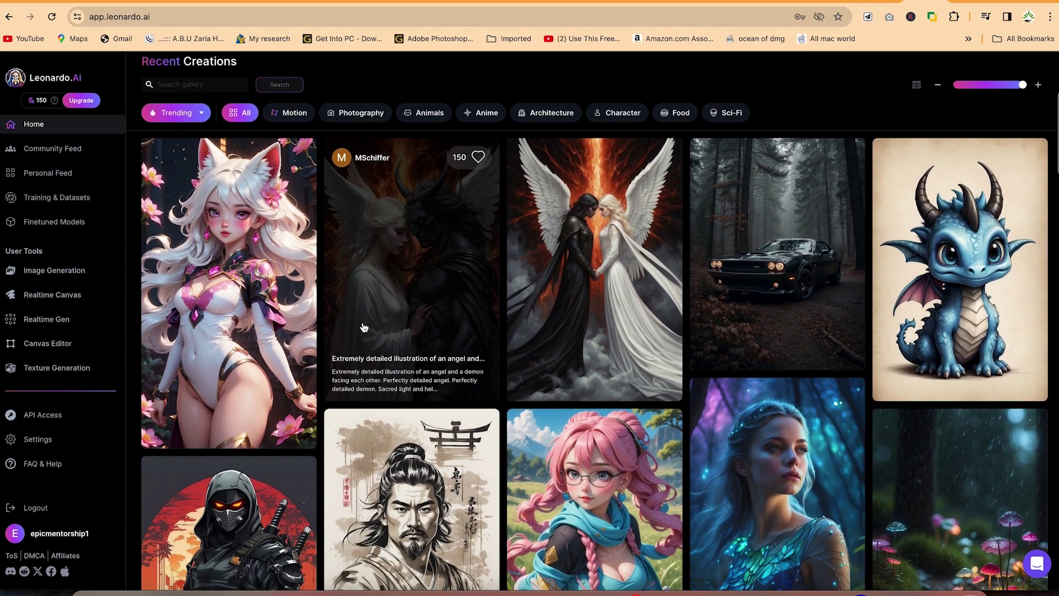
{"action": "scroll", "coordinate": [363, 327], "scroll_direction": "down", "scroll_amount": 5}
{"action": "scroll", "coordinate": [363, 327], "scroll_direction": "up", "scroll_amount": 12}
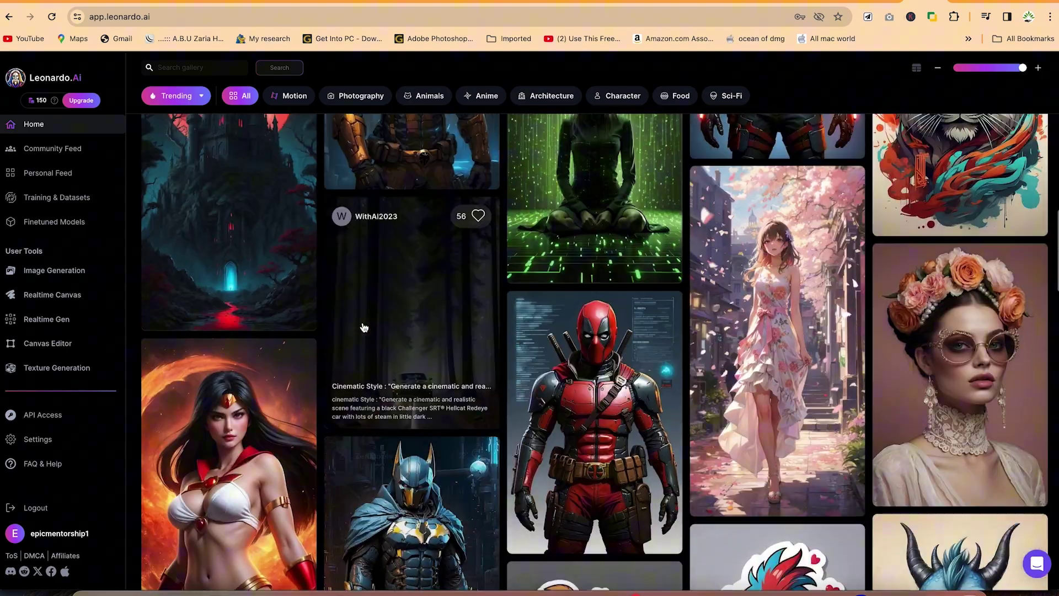
{"action": "scroll", "coordinate": [363, 327], "scroll_direction": "up", "scroll_amount": 10}
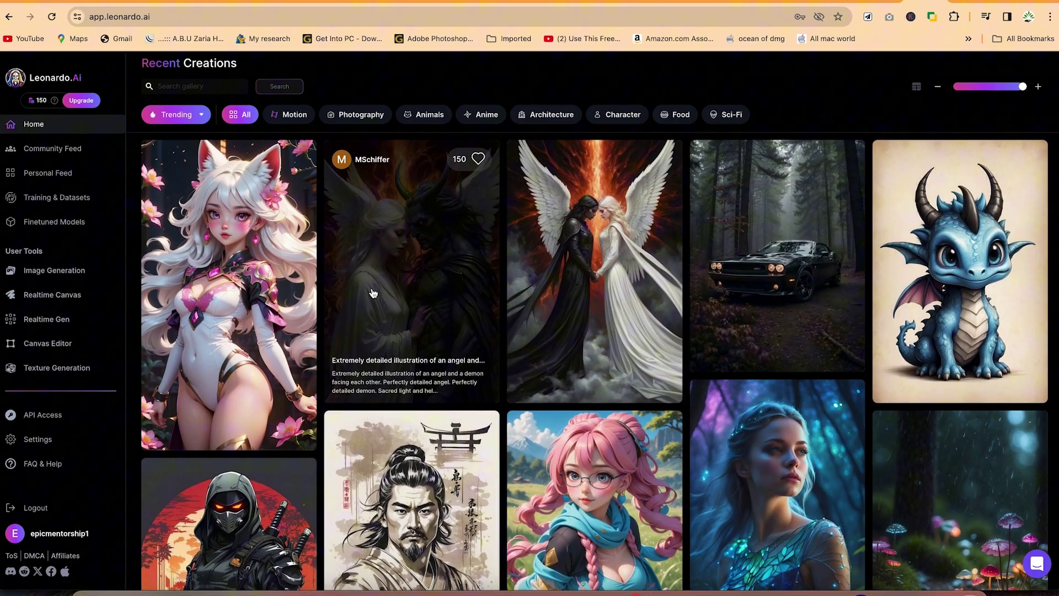
{"action": "scroll", "coordinate": [373, 293], "scroll_direction": "up", "scroll_amount": 3}
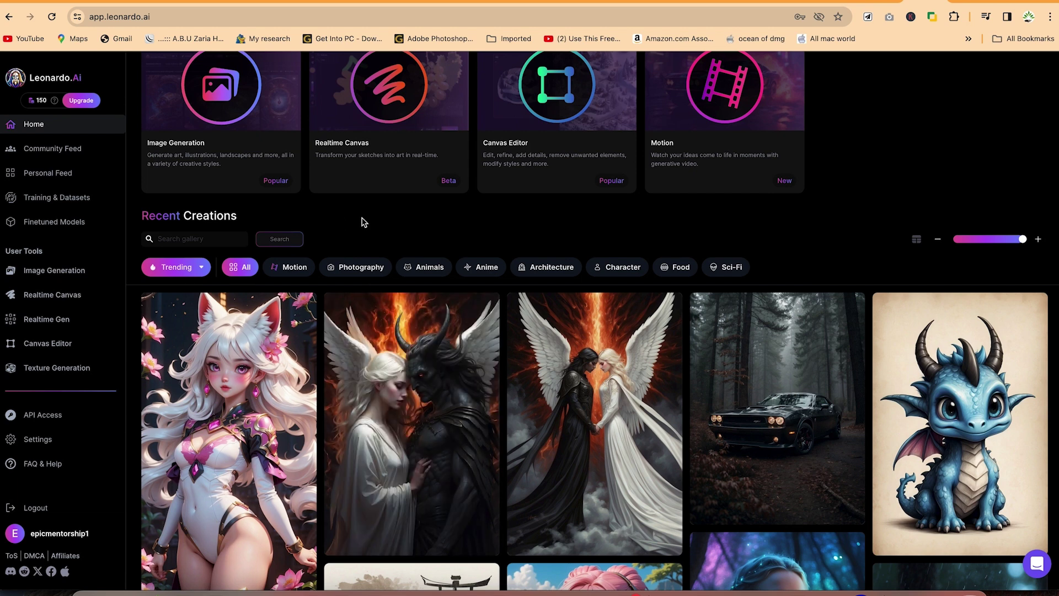
{"action": "mouse_move", "coordinate": [394, 403]}
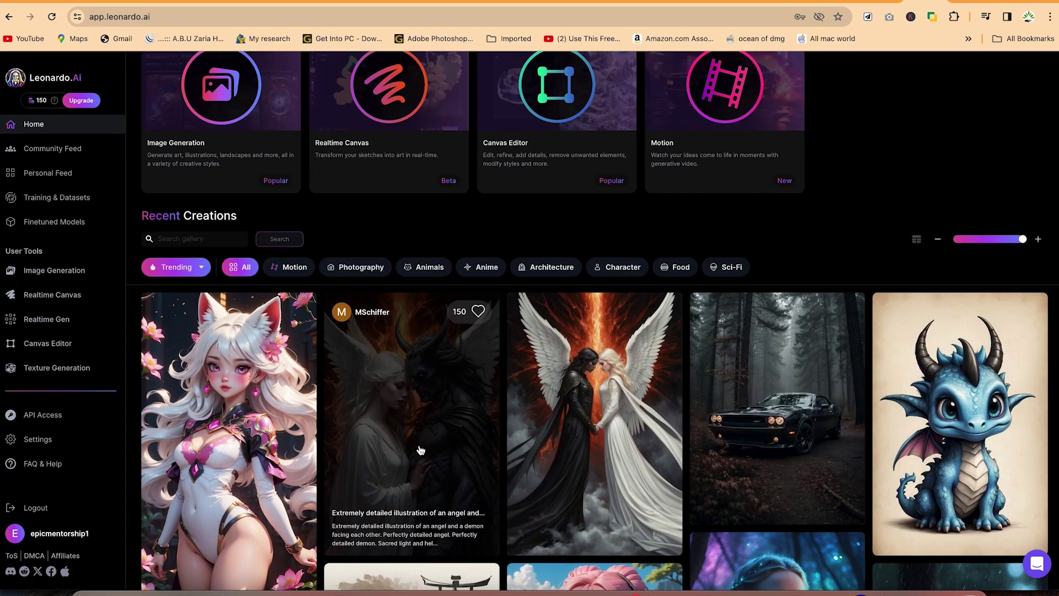
{"action": "mouse_move", "coordinate": [580, 477]}
{"action": "scroll", "coordinate": [591, 475], "scroll_direction": "down", "scroll_amount": 3}
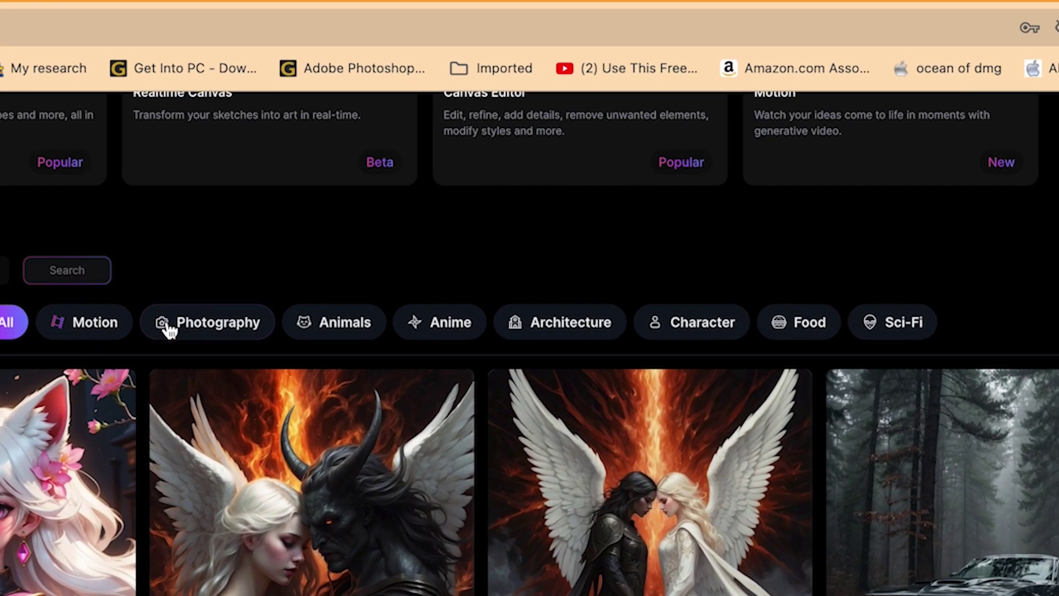
- Apply the Photography filter, then the Animals filter, to the Recent Creations gallery
{"action": "left_click", "coordinate": [212, 330]}
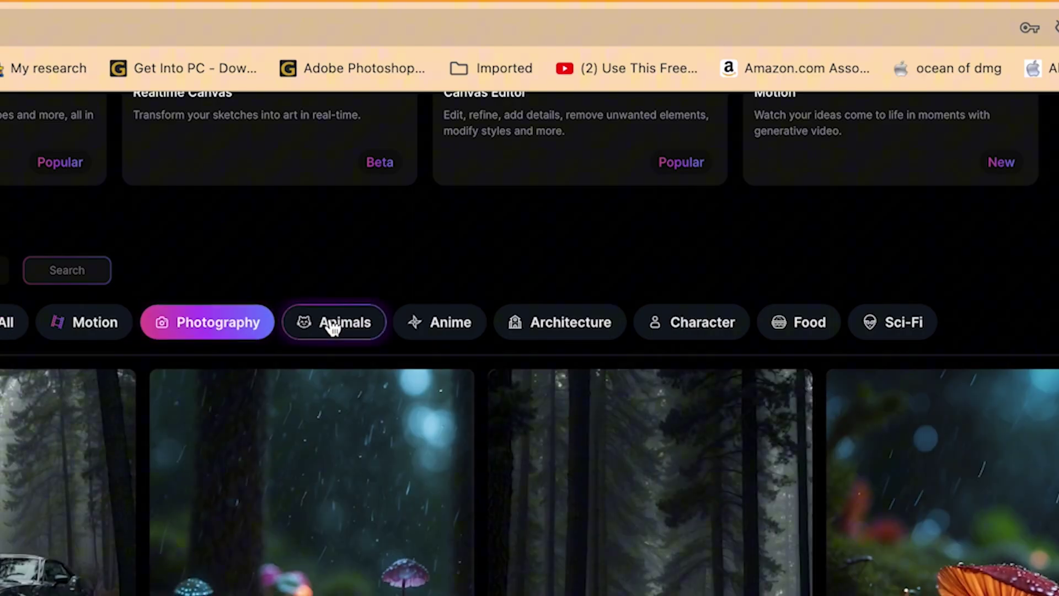
{"action": "left_click", "coordinate": [332, 326]}
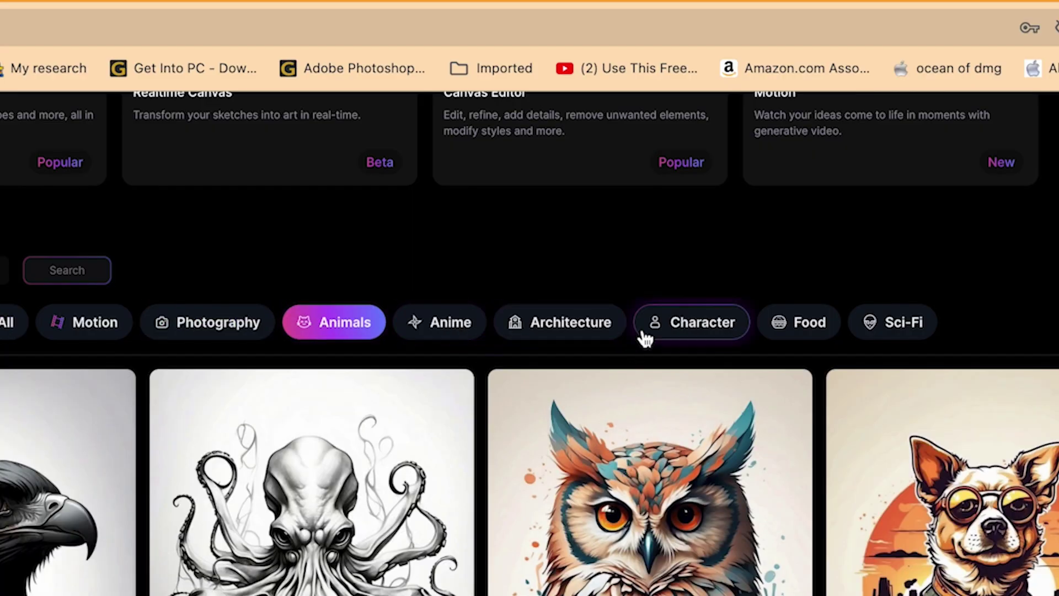
{"action": "scroll", "coordinate": [540, 519], "scroll_direction": "up", "scroll_amount": 5}
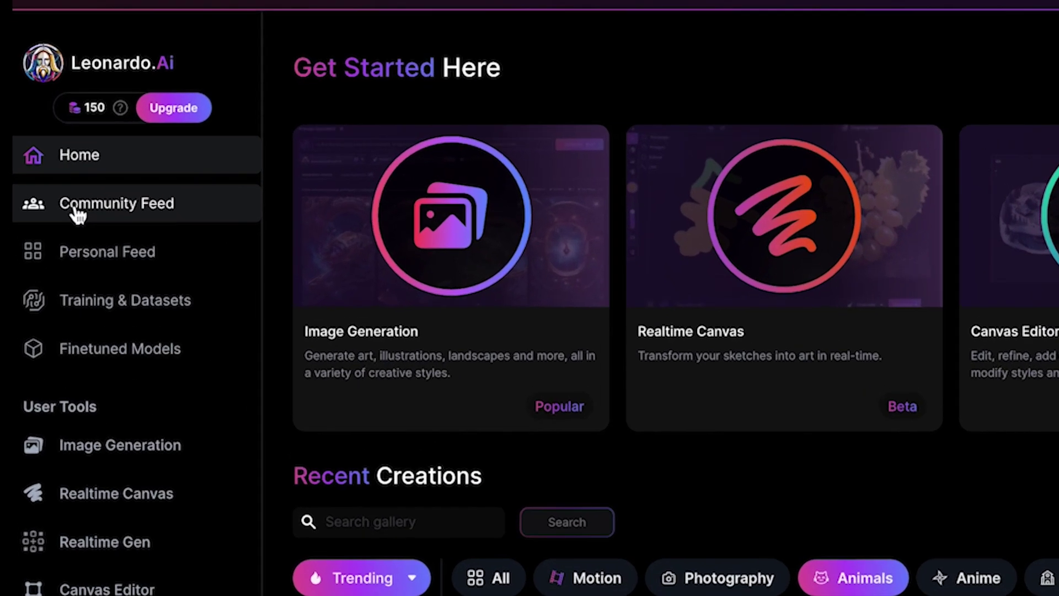
- Visit the Community Feed, Personal Feed, Training & Datasets and Finetuned Models pages
{"action": "left_click", "coordinate": [58, 180]}
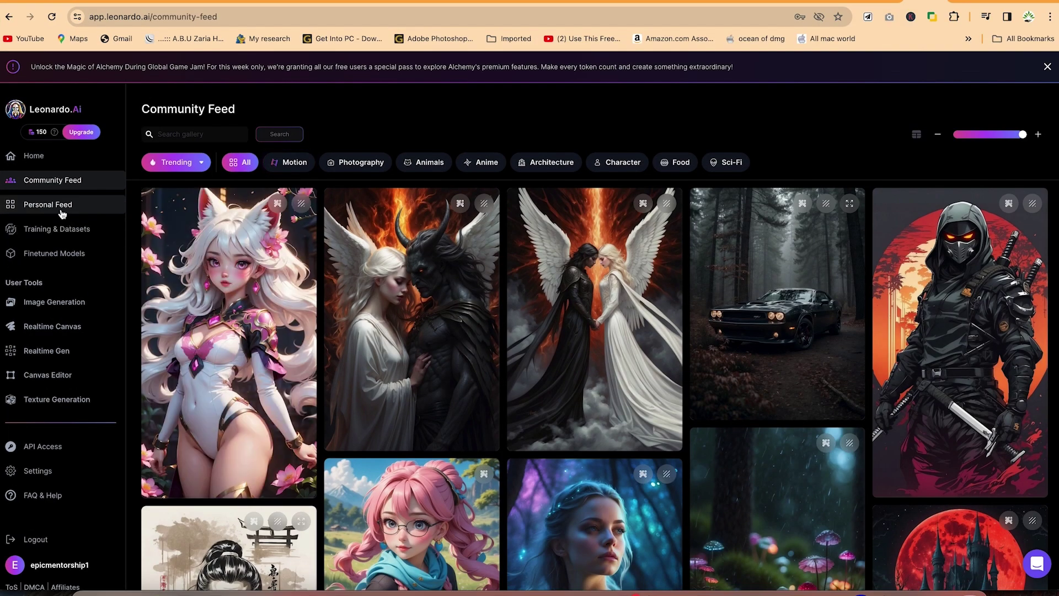
{"action": "left_click", "coordinate": [62, 213]}
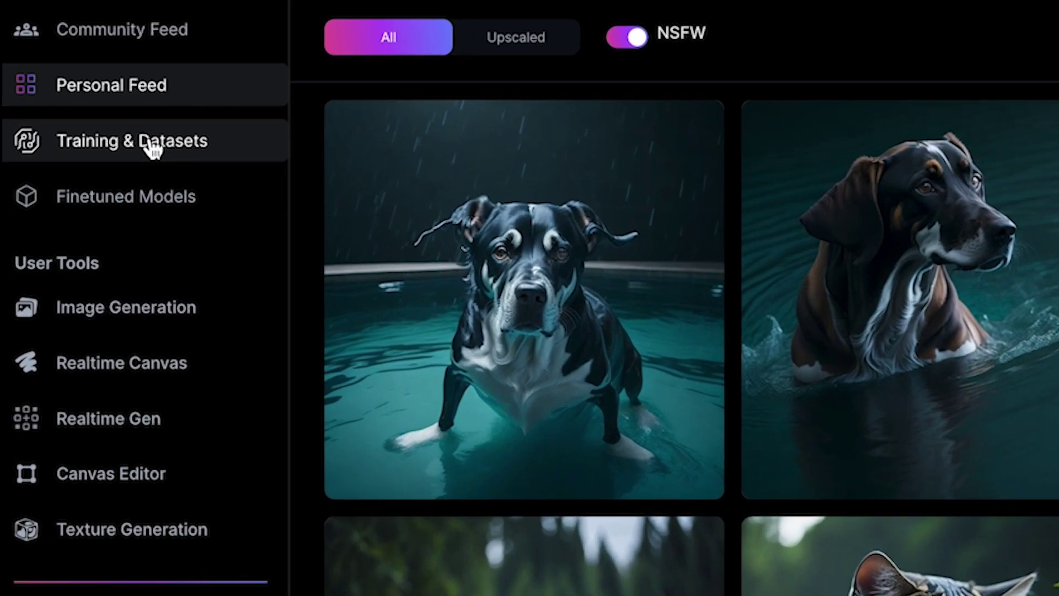
{"action": "left_click", "coordinate": [64, 231]}
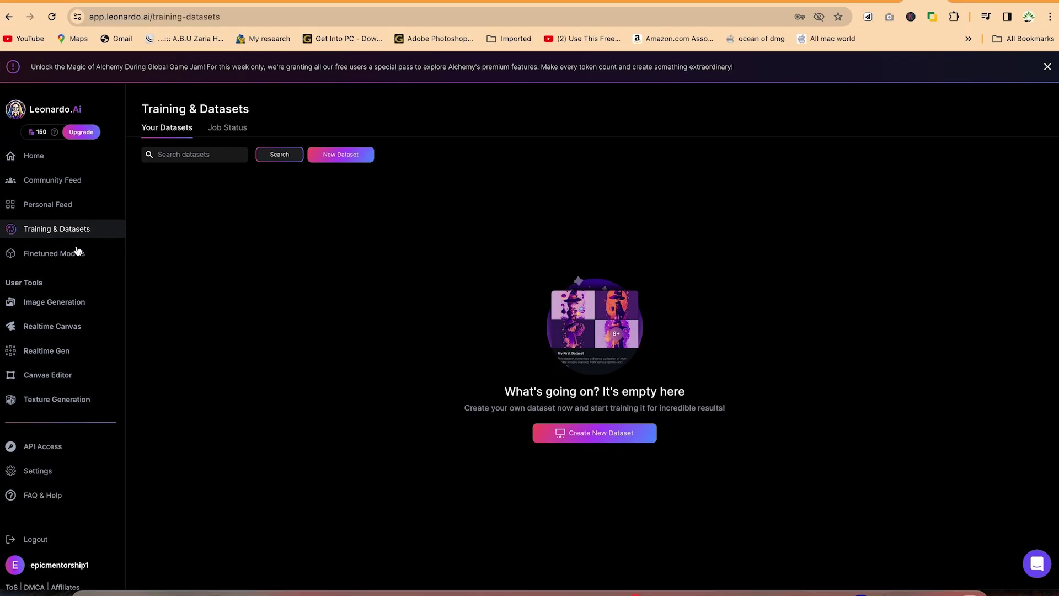
{"action": "left_click", "coordinate": [36, 257]}
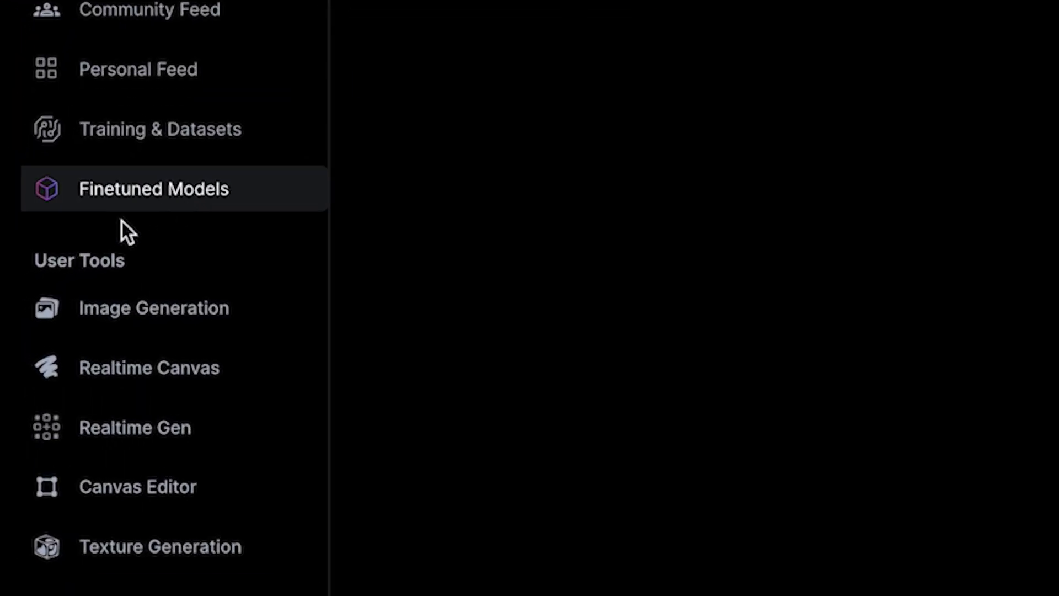
- View the Community, Your and Platform finetuned models, then go to Image Generation
{"action": "left_click", "coordinate": [236, 131]}
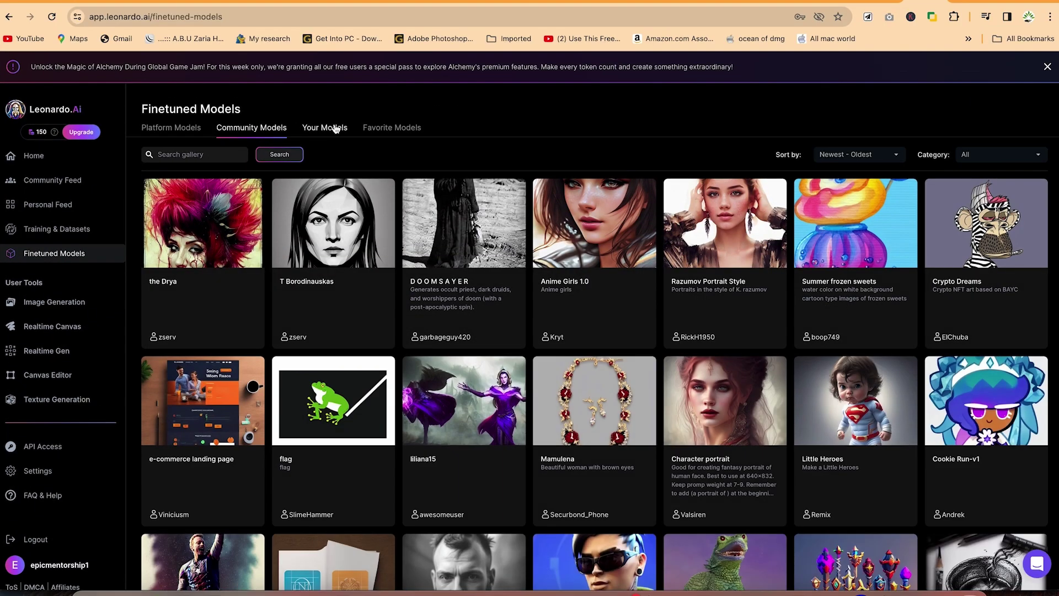
{"action": "left_click", "coordinate": [331, 130]}
{"action": "left_click", "coordinate": [160, 127]}
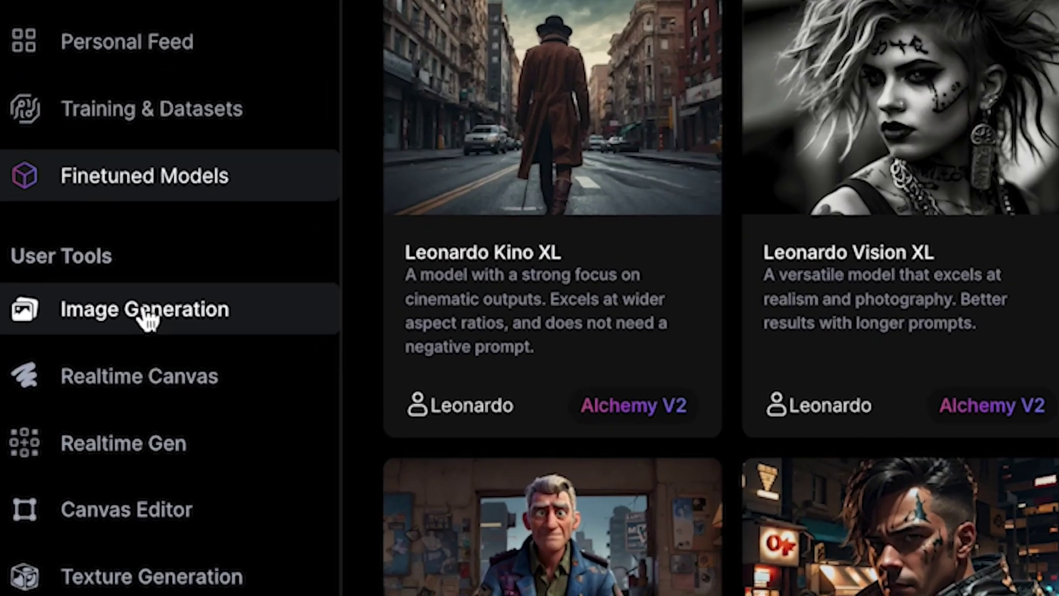
{"action": "left_click", "coordinate": [55, 305]}
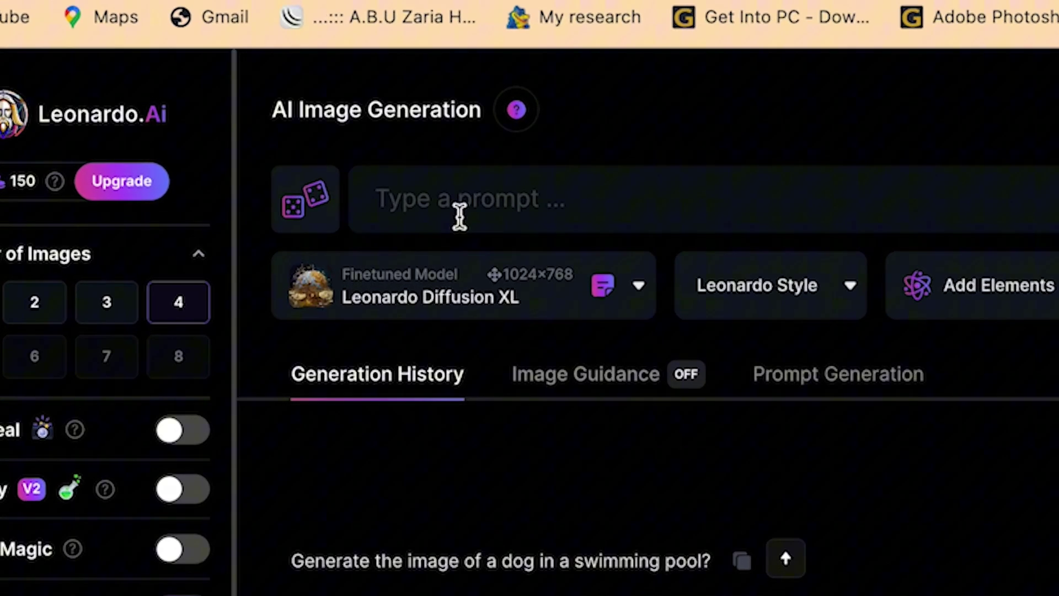
- Enter the prompt 'Give me a picture of a fine cat enjoying music and coffee at the restaurant'
{"action": "left_click", "coordinate": [217, 121]}
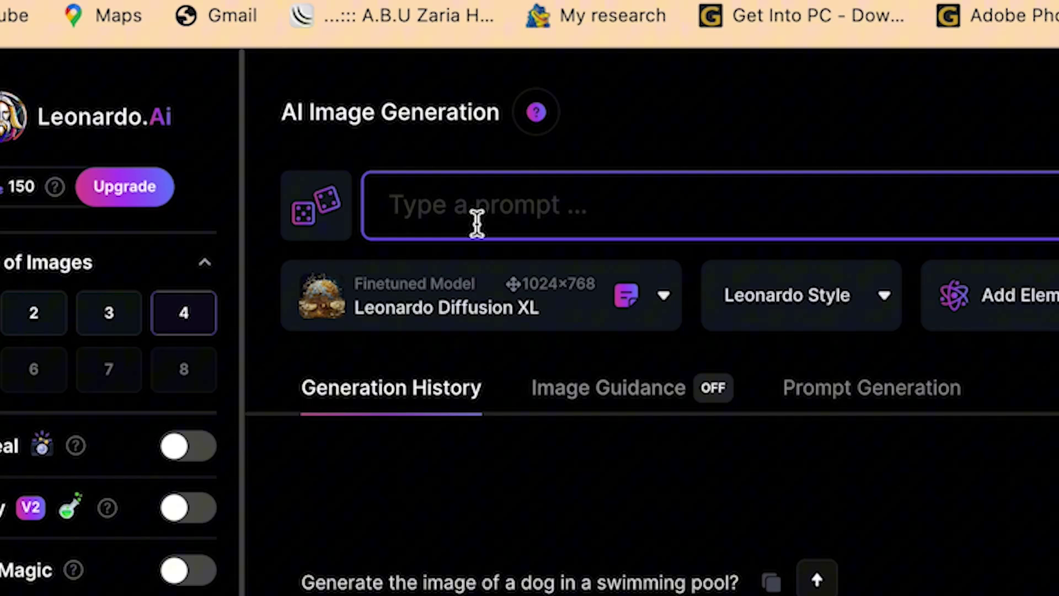
{"action": "type", "text": "me a picture"}
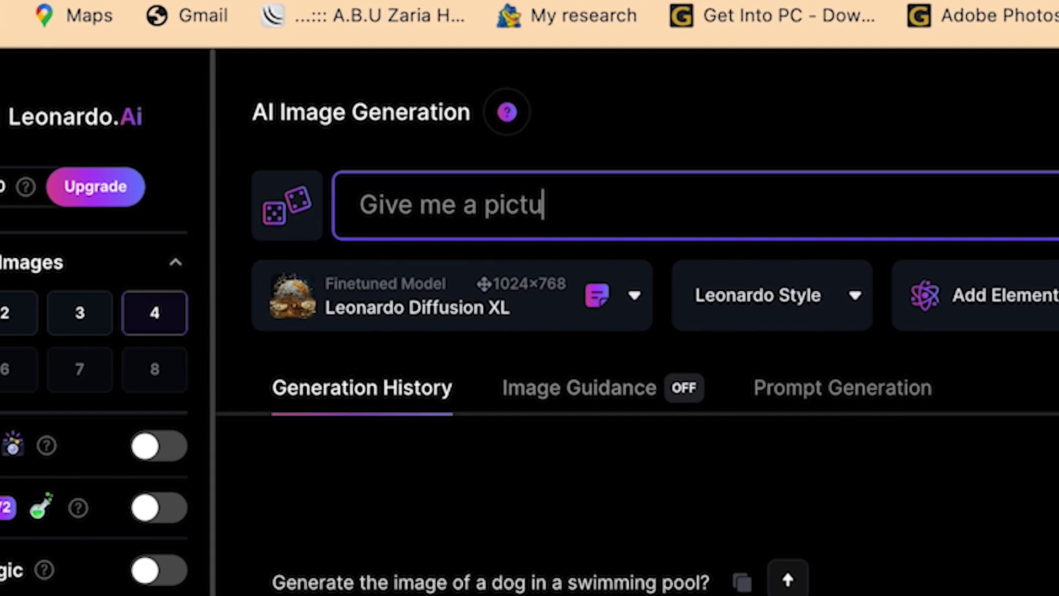
{"action": "type", "text": " of a fi"}
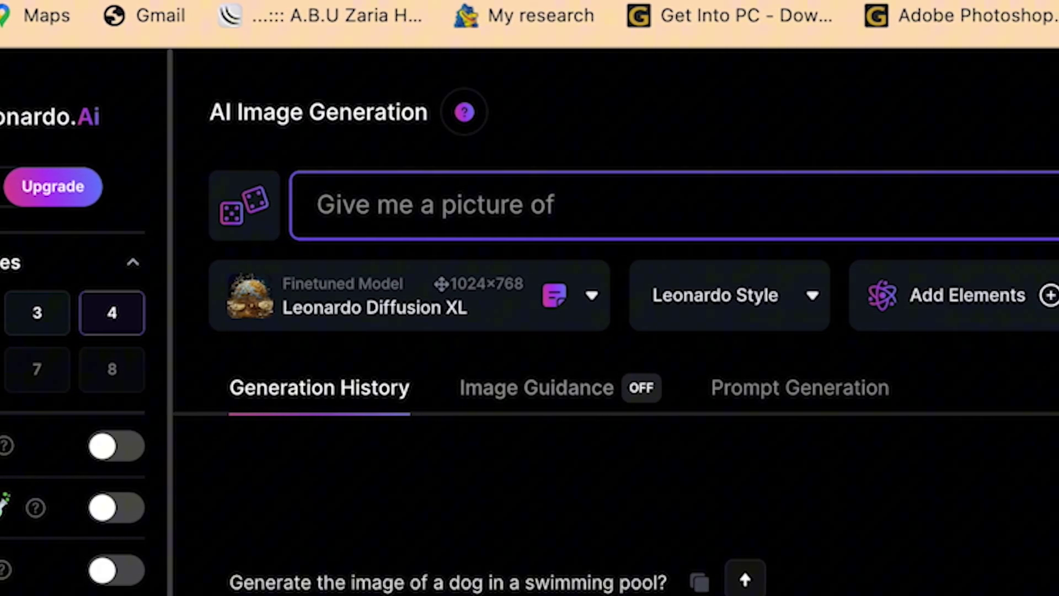
{"action": "type", "text": "ne"}
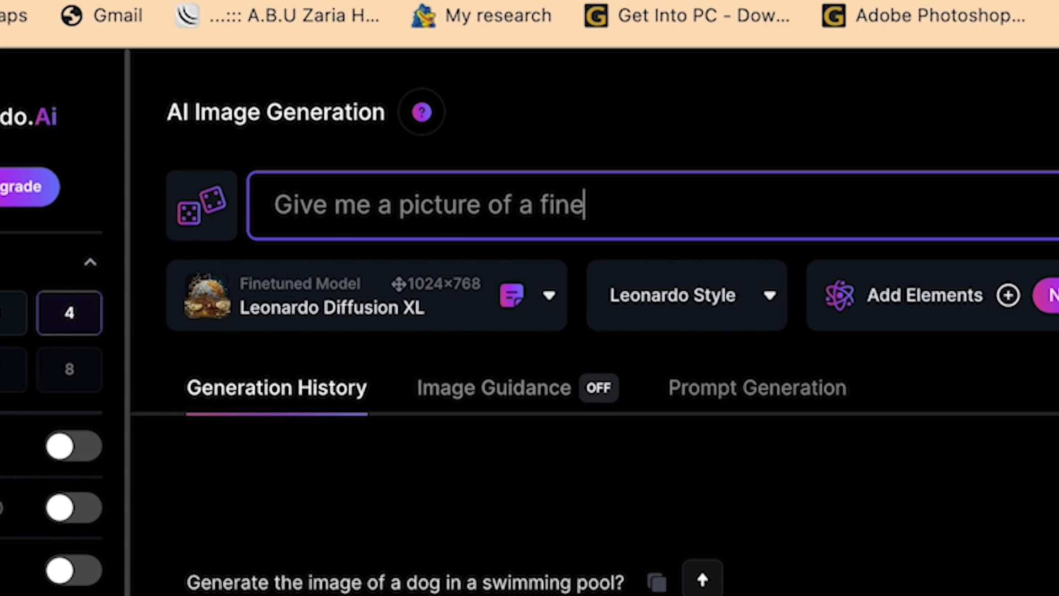
{"action": "type", "text": " cat en"}
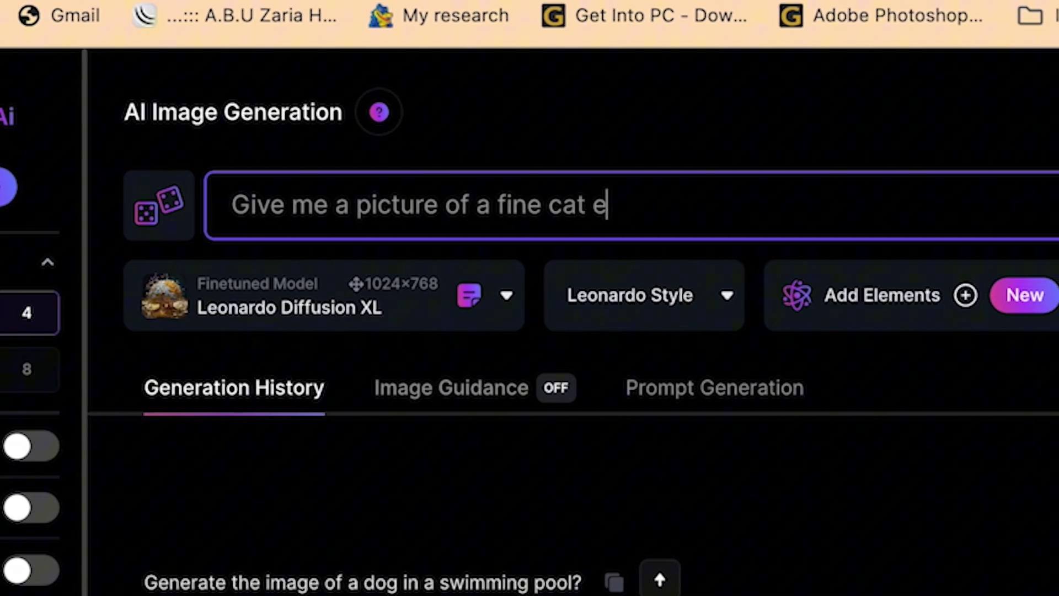
{"action": "type", "text": "joying music "}
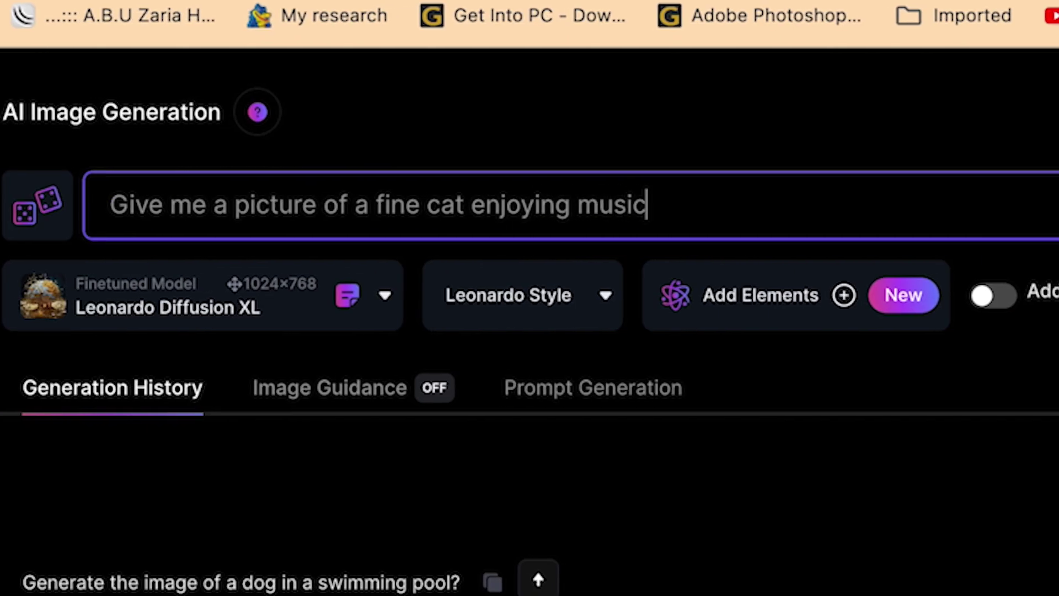
{"action": "type", "text": "and coffe"}
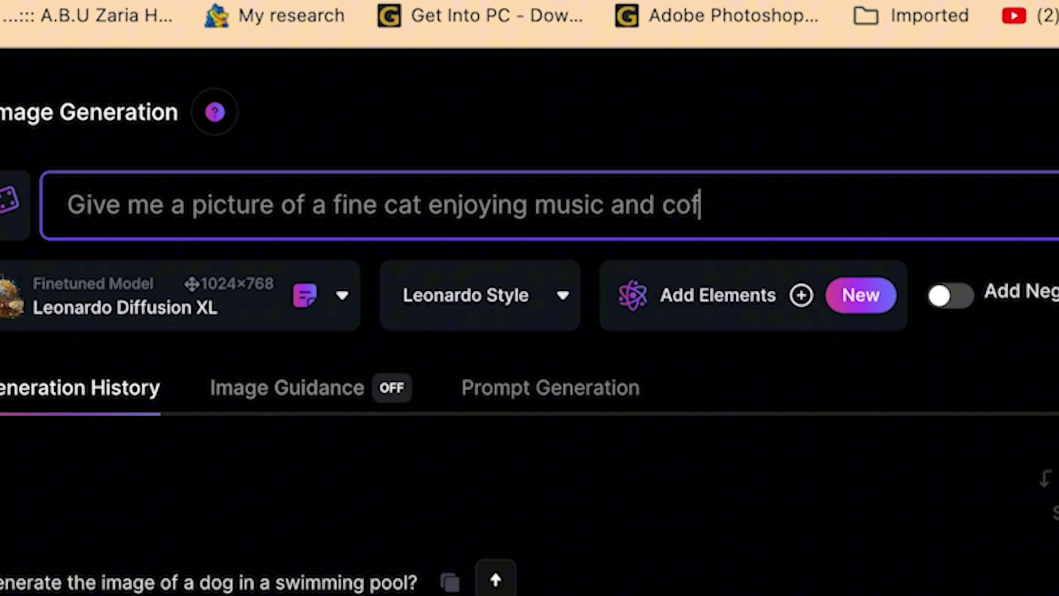
{"action": "type", "text": "e at the "}
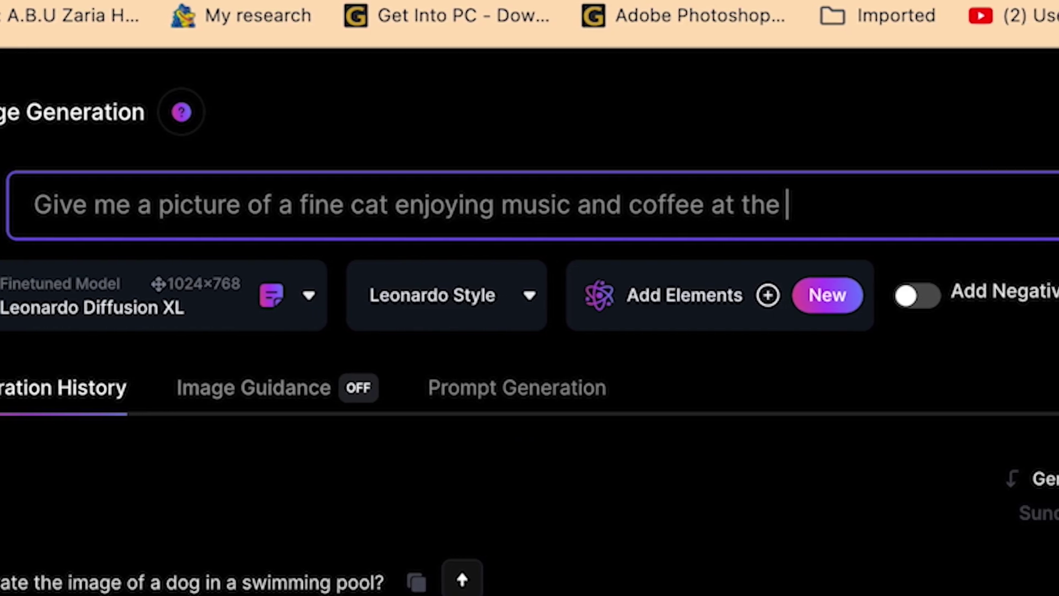
{"action": "type", "text": "restauran"}
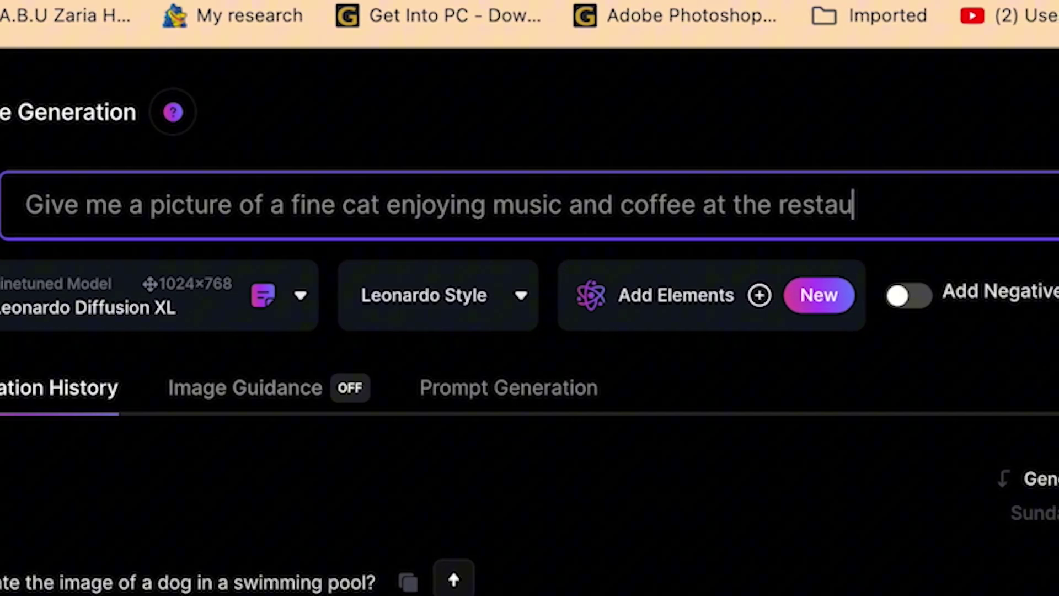
{"action": "type", "text": "t"}
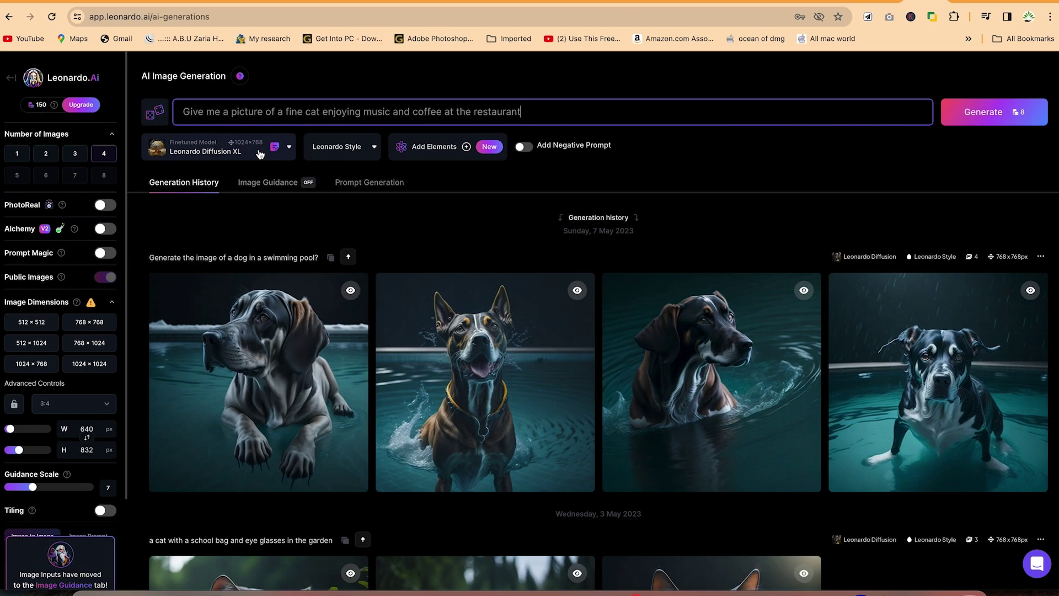
{"action": "left_click", "coordinate": [255, 180]}
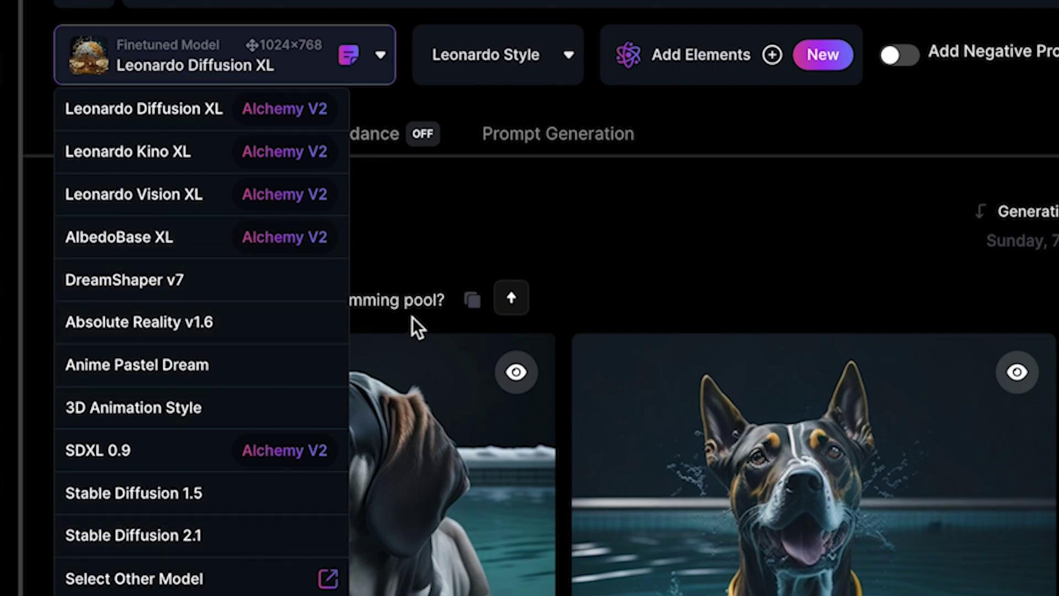
{"action": "left_click", "coordinate": [561, 207]}
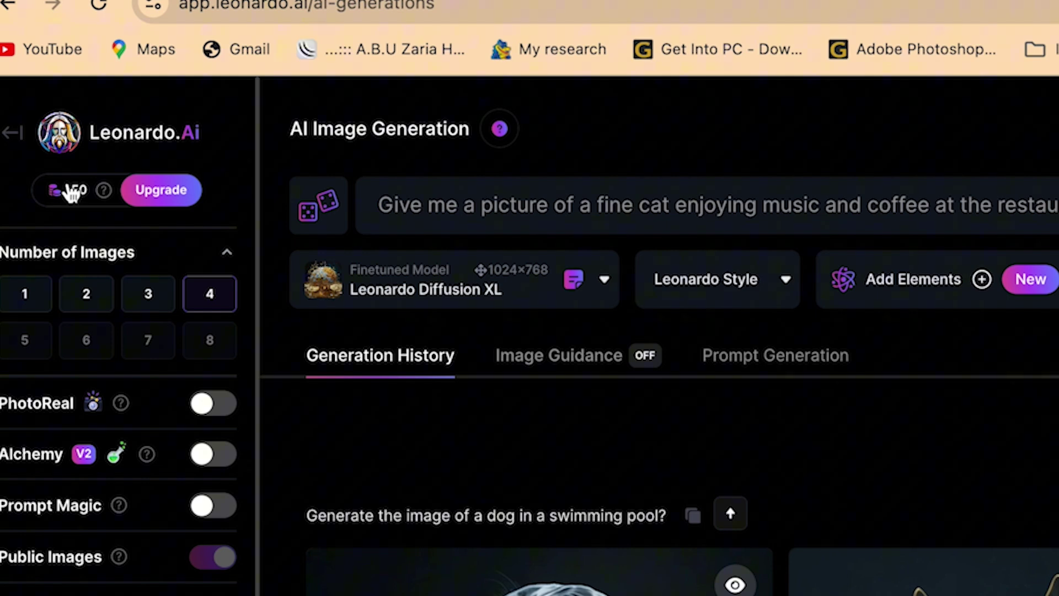
{"action": "left_click", "coordinate": [742, 287]}
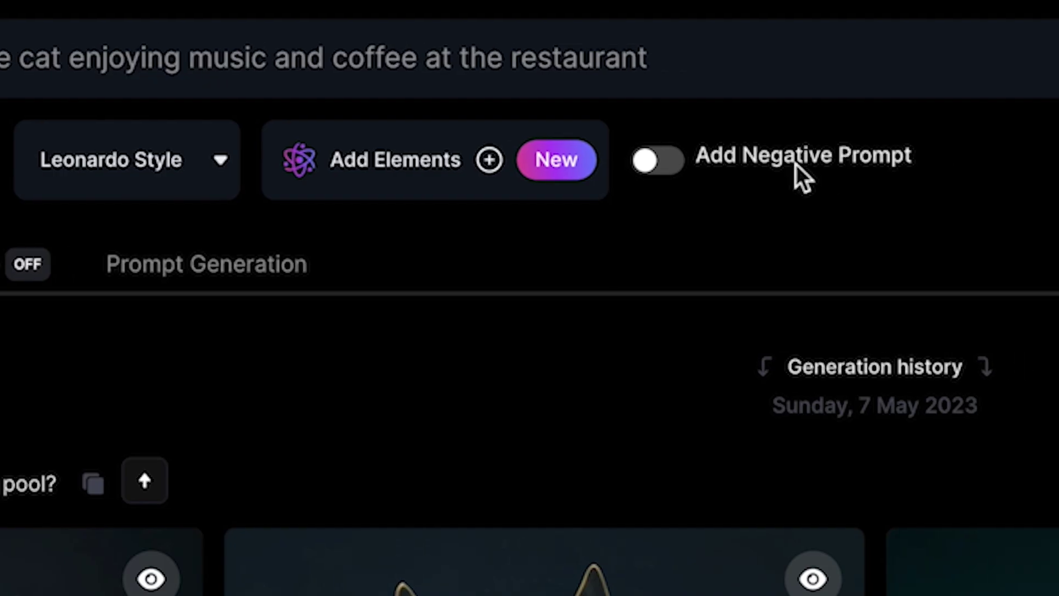
- Enable the negative prompt and enter 'dont include flowers in the restaurant'
{"action": "left_click", "coordinate": [562, 165]}
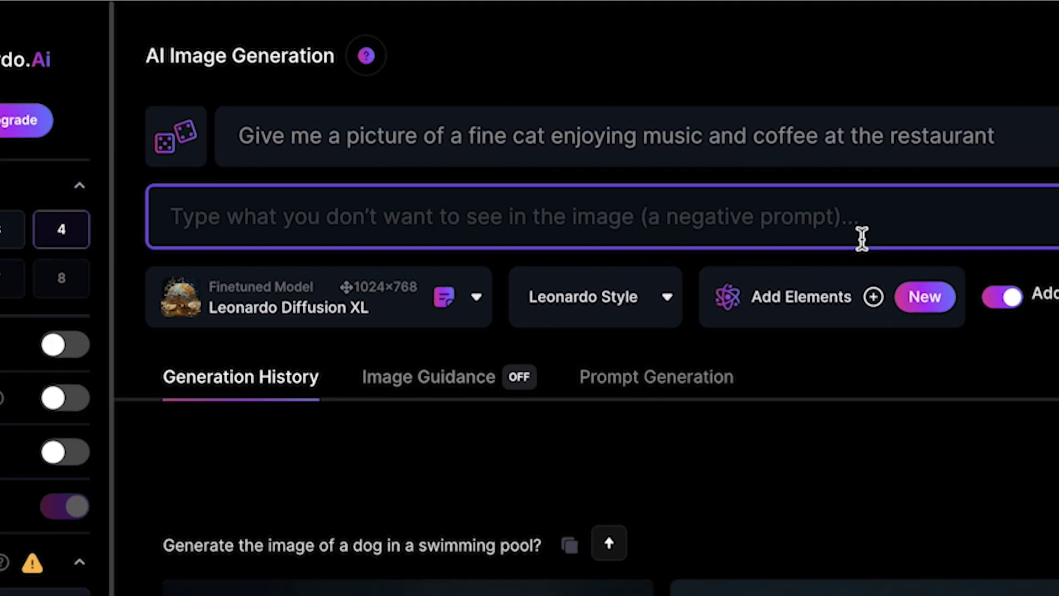
{"action": "left_click", "coordinate": [861, 238]}
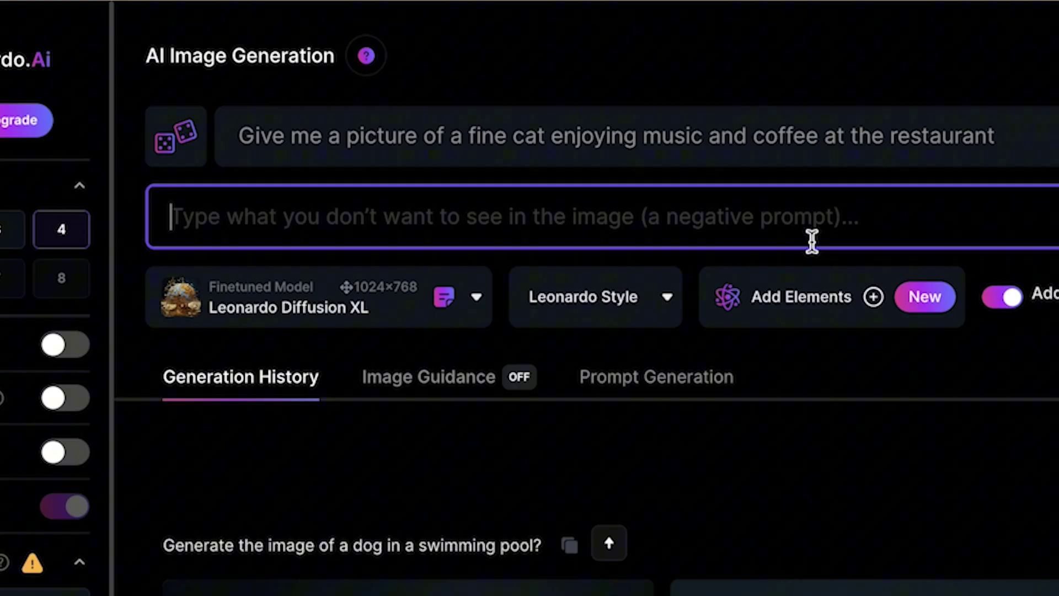
{"action": "type", "text": "dont inclu"}
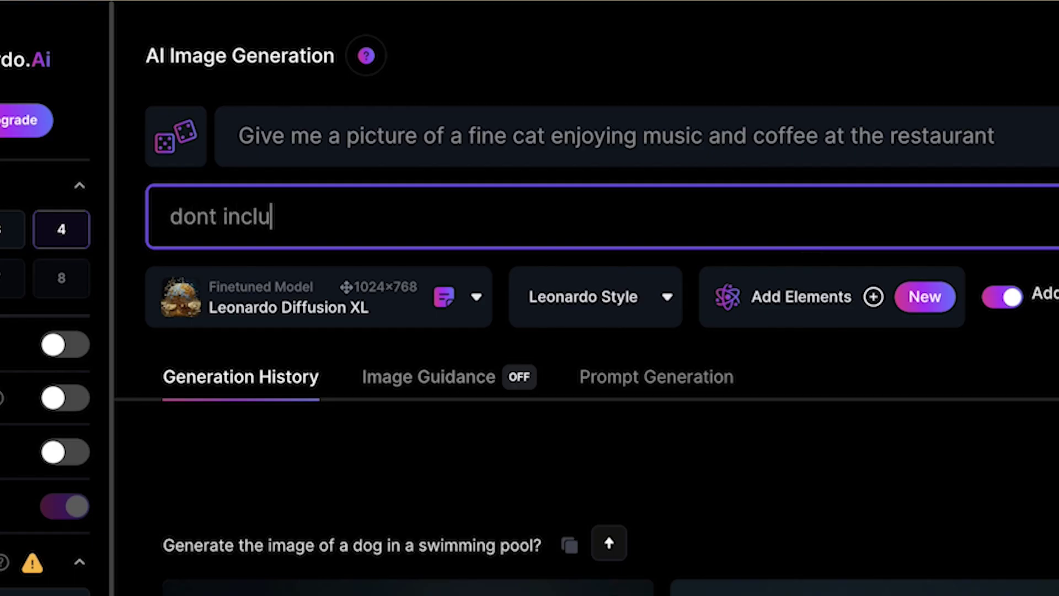
{"action": "type", "text": "de flowers in"}
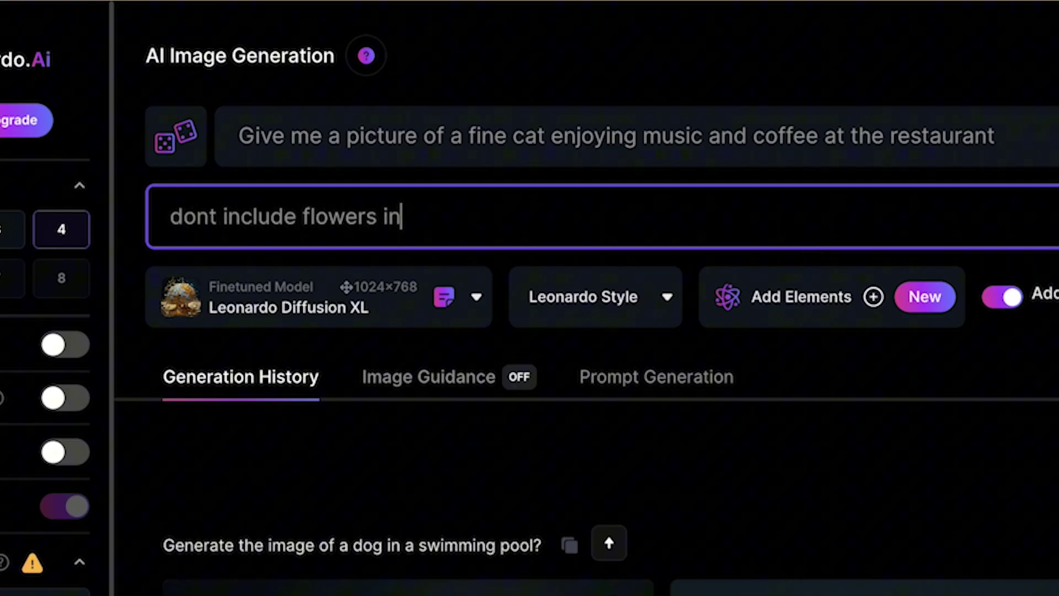
{"action": "type", "text": " the restaurant"}
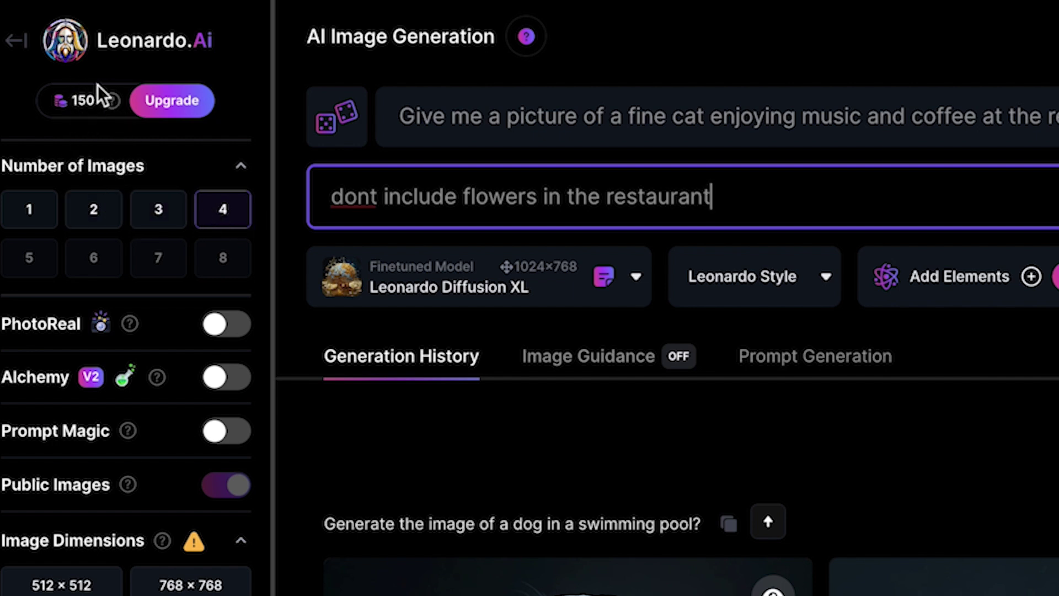
{"action": "mouse_move", "coordinate": [118, 111]}
{"action": "mouse_move", "coordinate": [213, 489]}
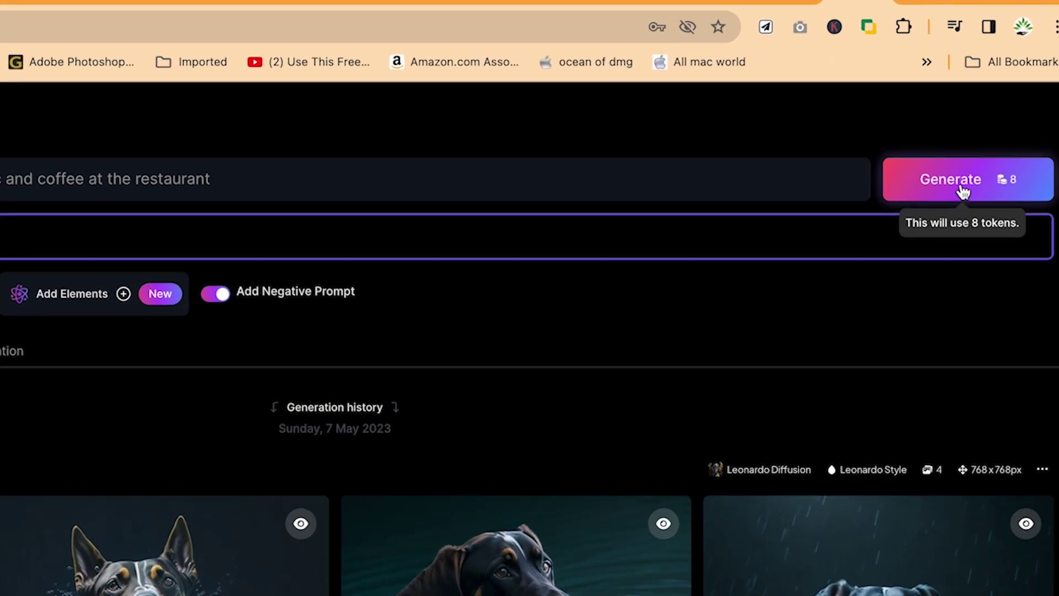
- Generate four cat-with-coffee images and review each of the results
{"action": "left_click", "coordinate": [962, 191]}
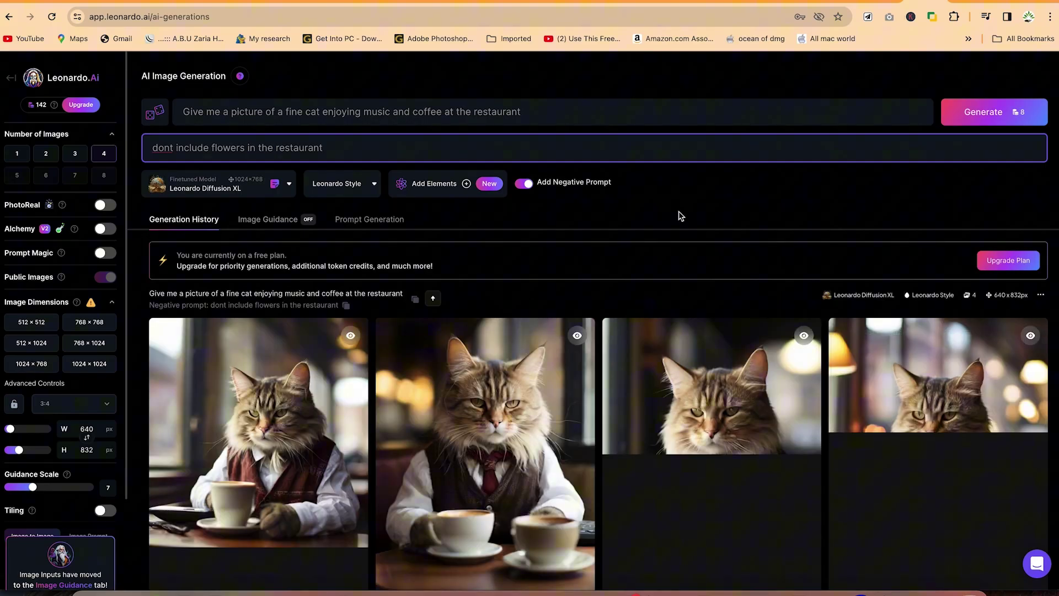
{"action": "scroll", "coordinate": [680, 216], "scroll_direction": "down", "scroll_amount": 3}
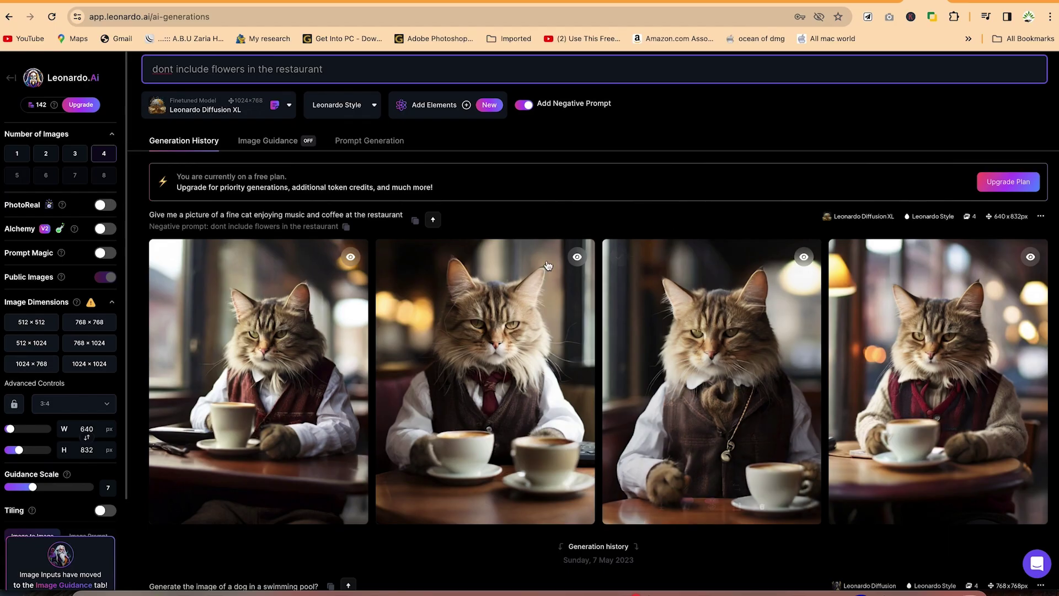
{"action": "mouse_move", "coordinate": [302, 324]}
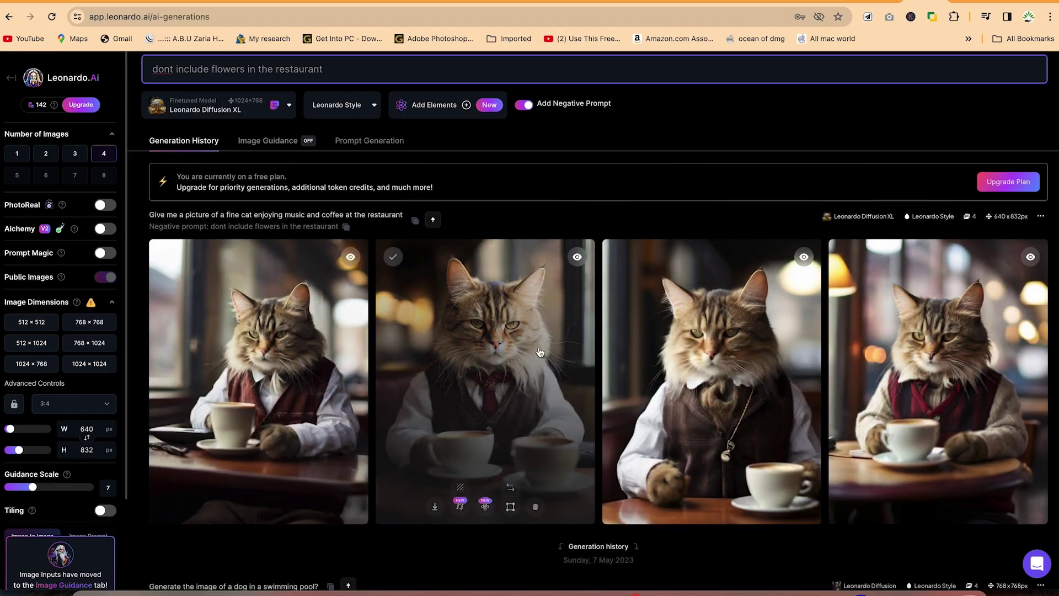
{"action": "mouse_move", "coordinate": [656, 430]}
{"action": "mouse_move", "coordinate": [879, 419]}
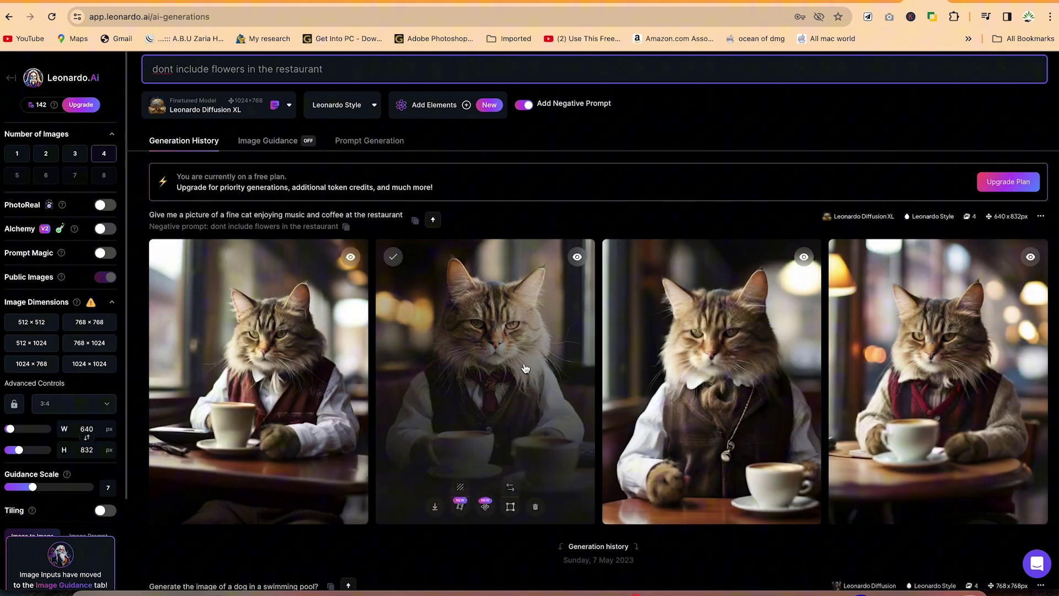
{"action": "mouse_move", "coordinate": [346, 337]}
{"action": "mouse_move", "coordinate": [460, 374]}
{"action": "scroll", "coordinate": [499, 390], "scroll_direction": "up", "scroll_amount": 3}
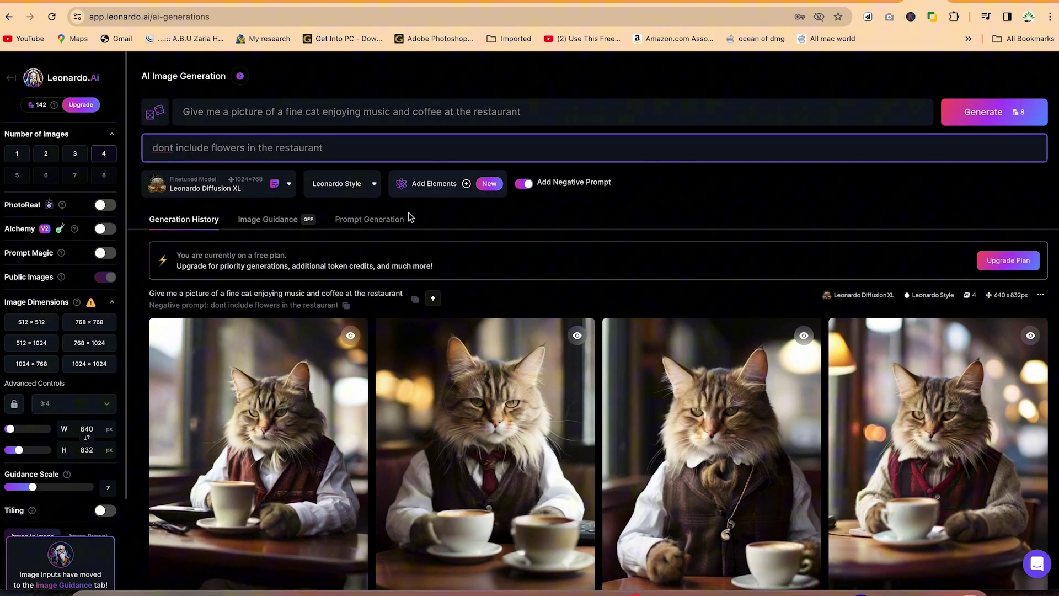
- Enlarge the first cat image, download it as a jpg and preview the file
{"action": "left_click", "coordinate": [213, 481]}
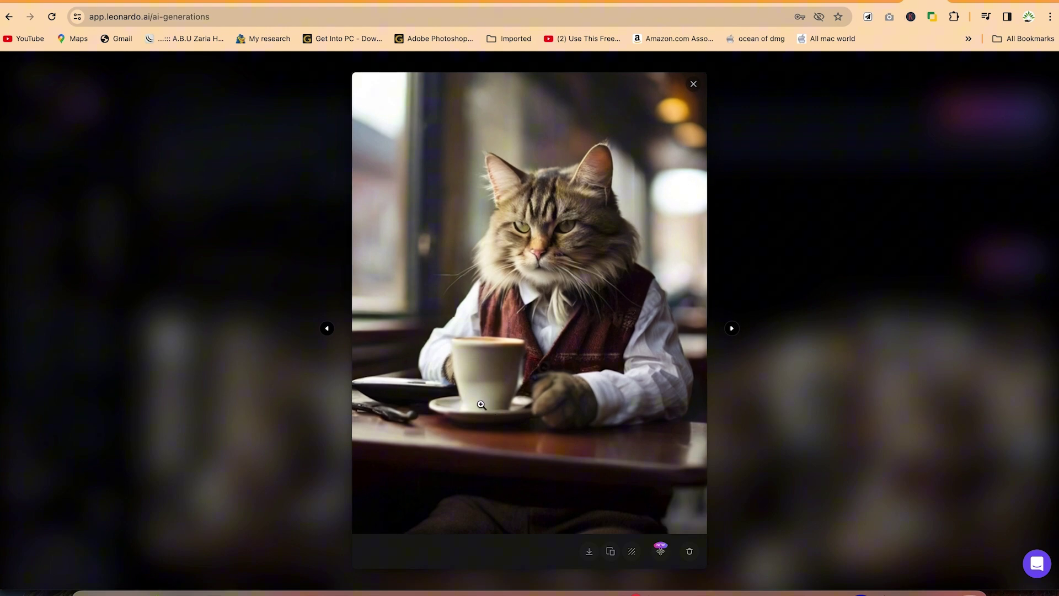
{"action": "left_click", "coordinate": [589, 551]}
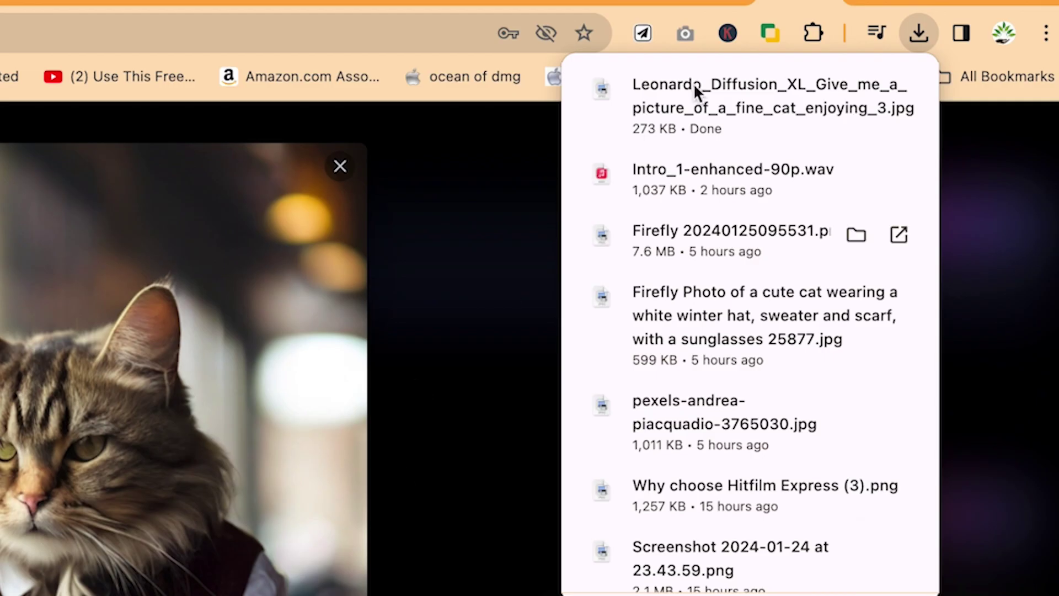
{"action": "left_click", "coordinate": [787, 89]}
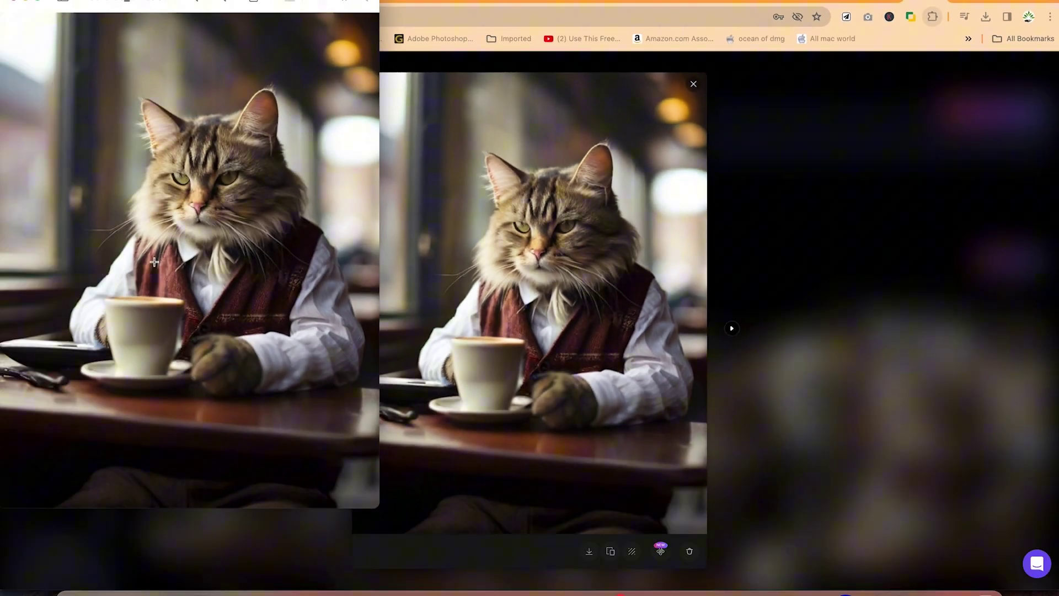
{"action": "left_click", "coordinate": [12, 2]}
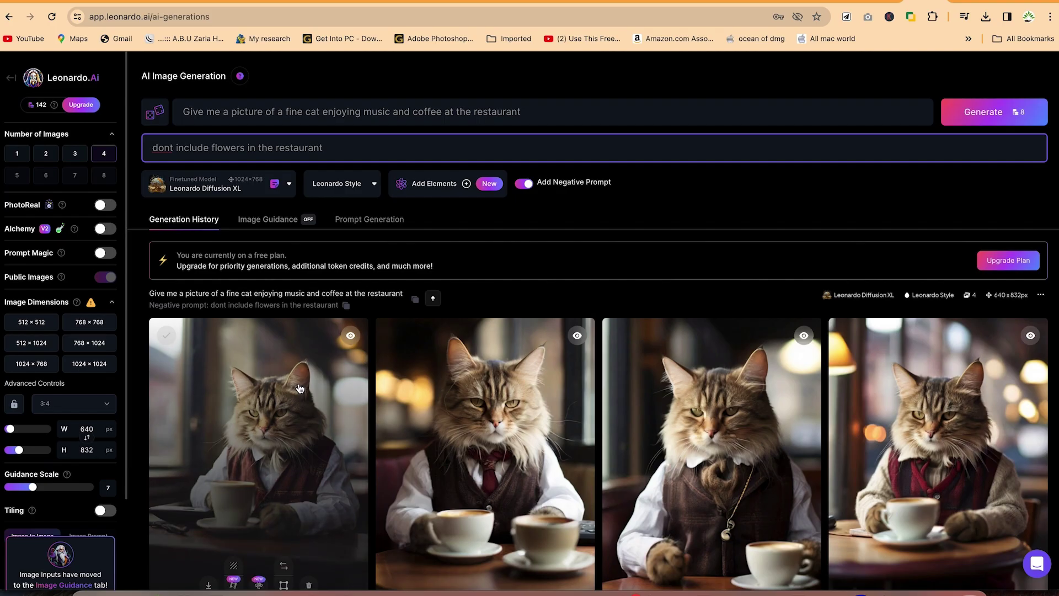
{"action": "scroll", "coordinate": [299, 389], "scroll_direction": "down", "scroll_amount": 2}
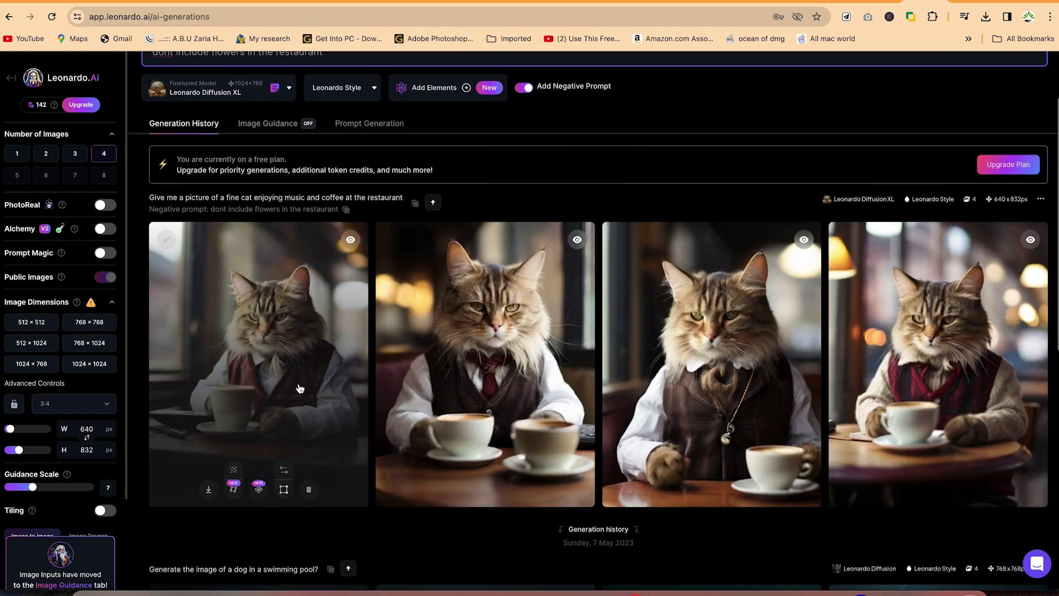
{"action": "scroll", "coordinate": [300, 389], "scroll_direction": "down", "scroll_amount": 2}
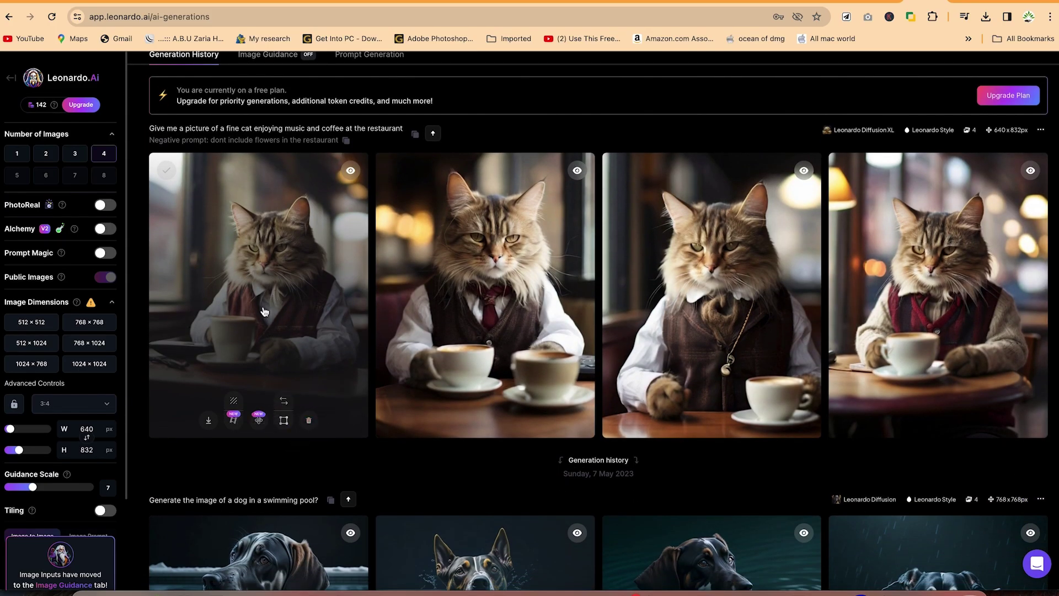
{"action": "scroll", "coordinate": [677, 288], "scroll_direction": "up", "scroll_amount": 3}
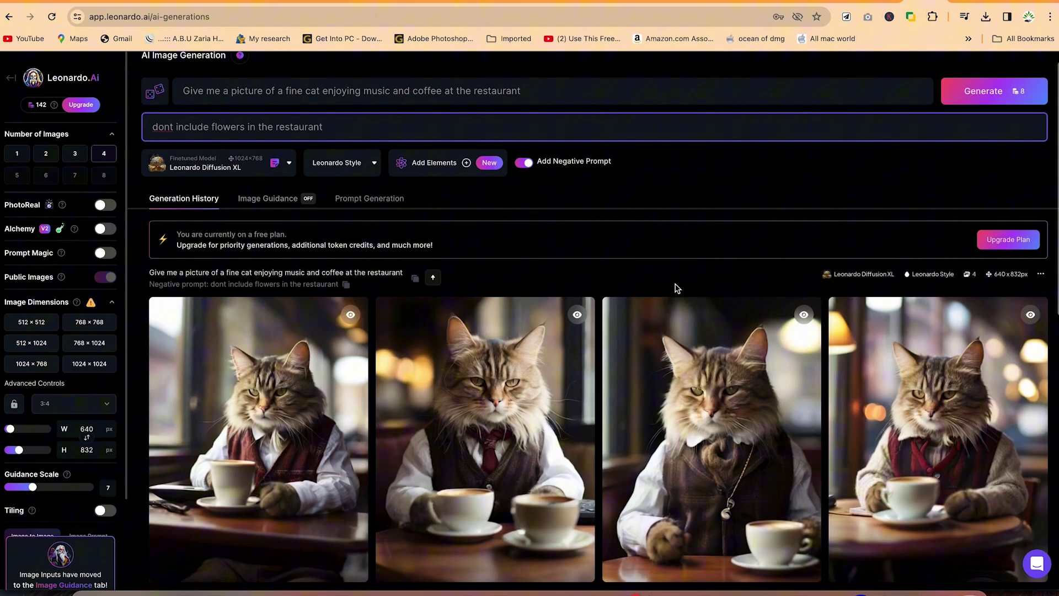
{"action": "scroll", "coordinate": [677, 288], "scroll_direction": "down", "scroll_amount": 2}
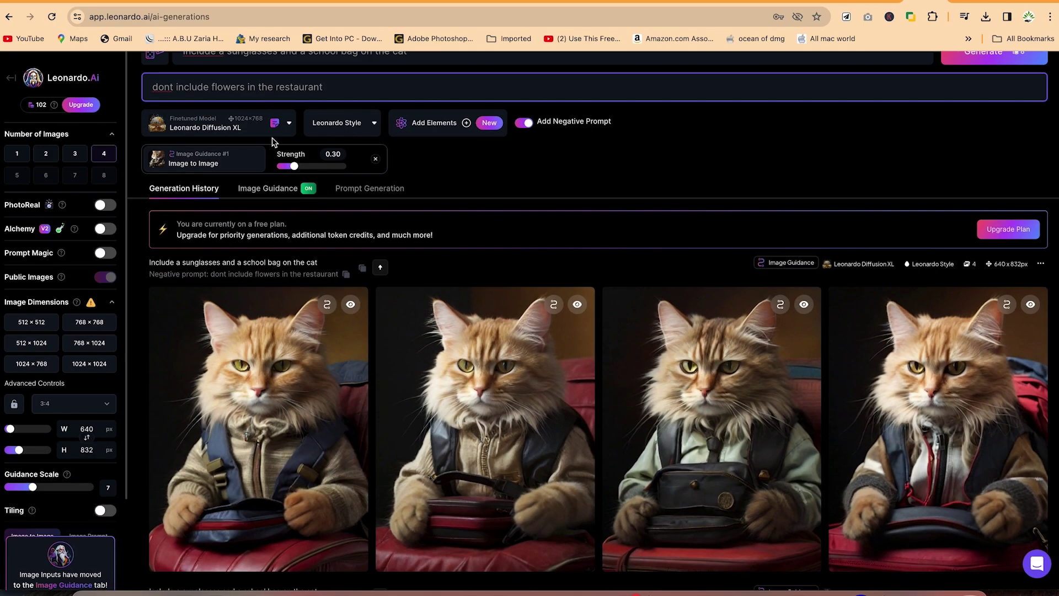
- Scroll the generation page, then return to Home via the sidebar logo
{"action": "scroll", "coordinate": [326, 304], "scroll_direction": "down", "scroll_amount": 1}
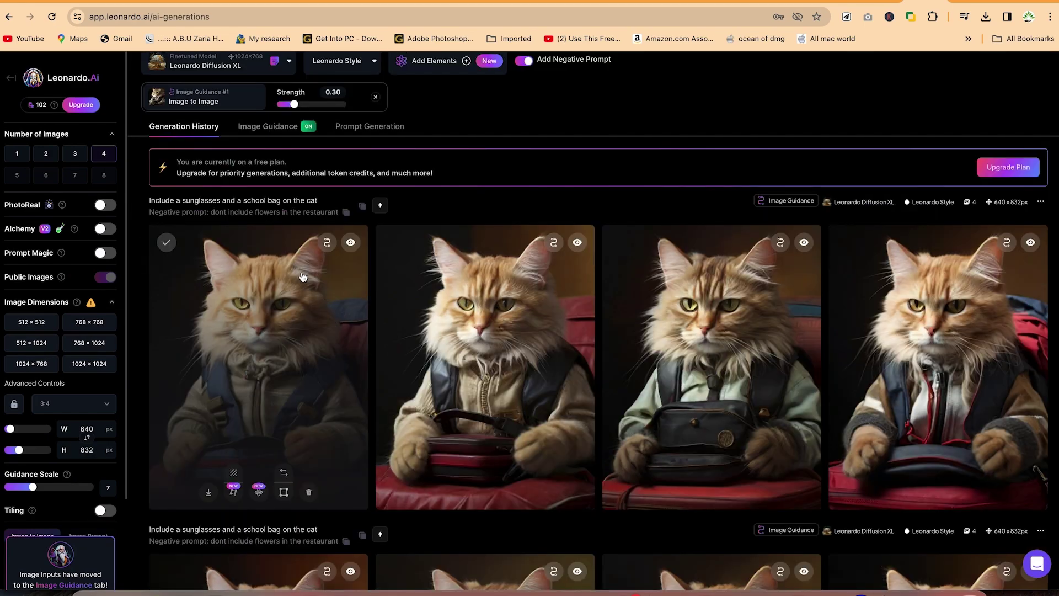
{"action": "left_click", "coordinate": [31, 84]}
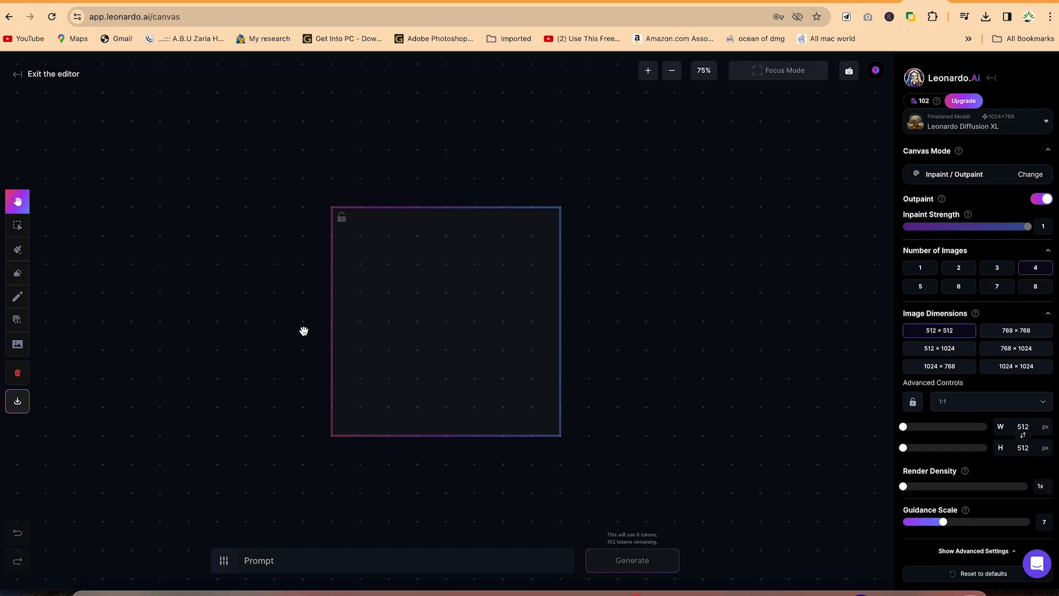
- Enter the prompt 'give me the picture of a good lion with a school bag and seeping coca cola in bush'
{"action": "left_click", "coordinate": [263, 561]}
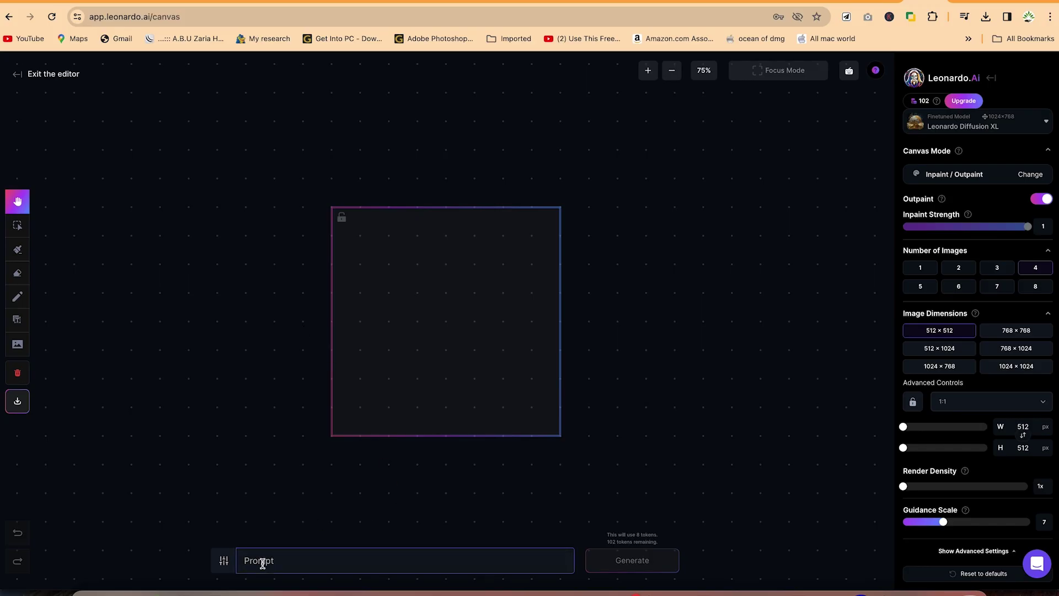
{"action": "type", "text": "give me the picture of"}
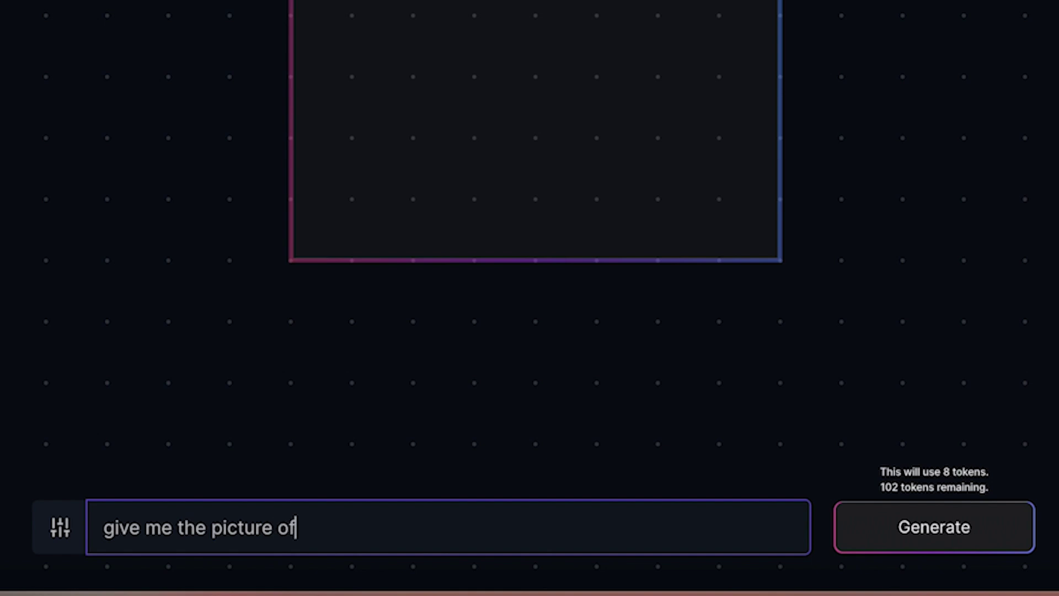
{"action": "type", "text": "a good "}
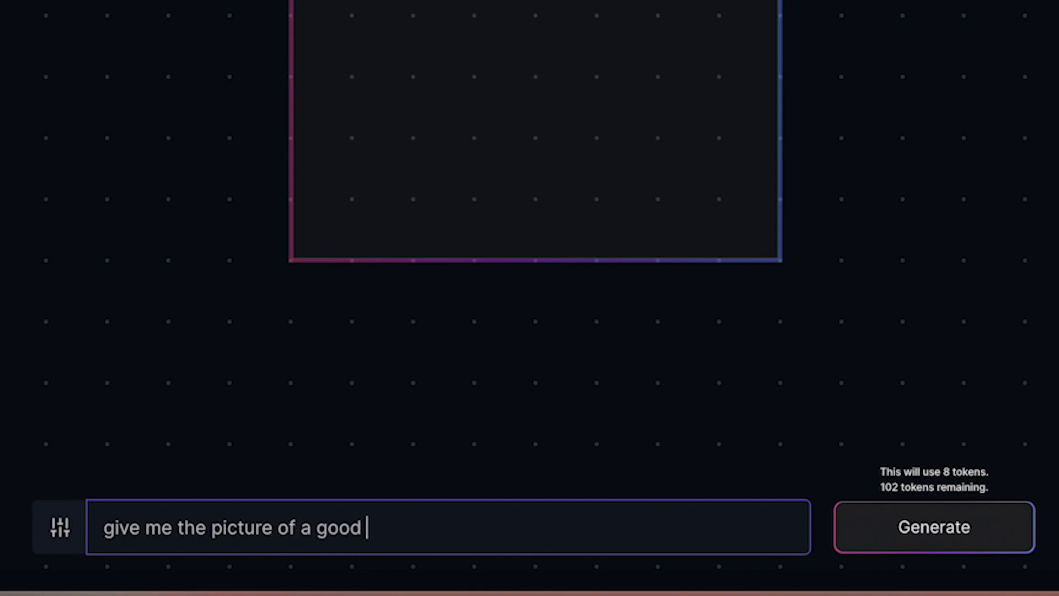
{"action": "type", "text": "lion with "}
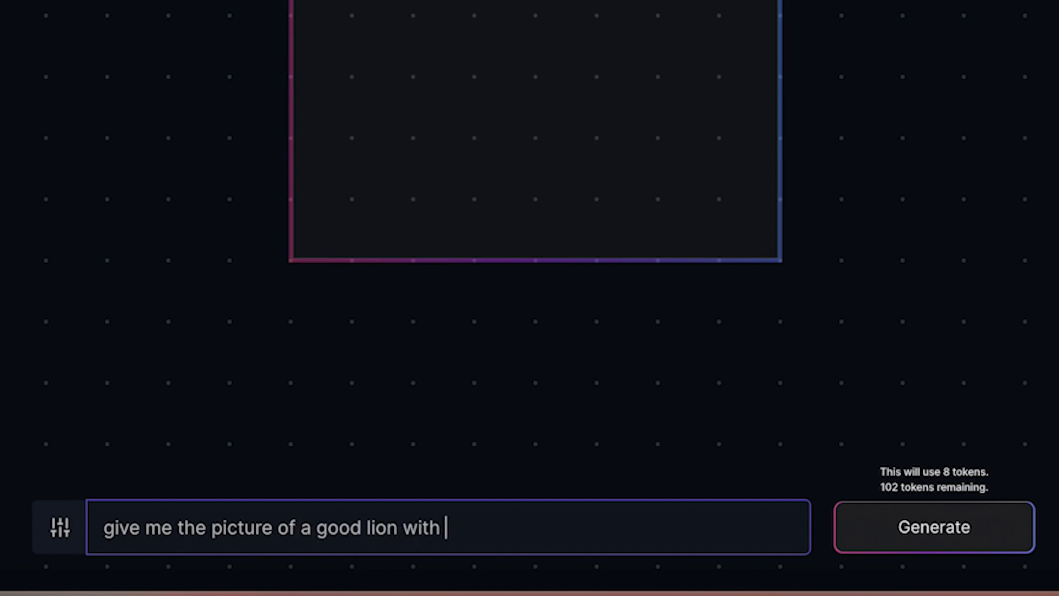
{"action": "type", "text": "a schoo"}
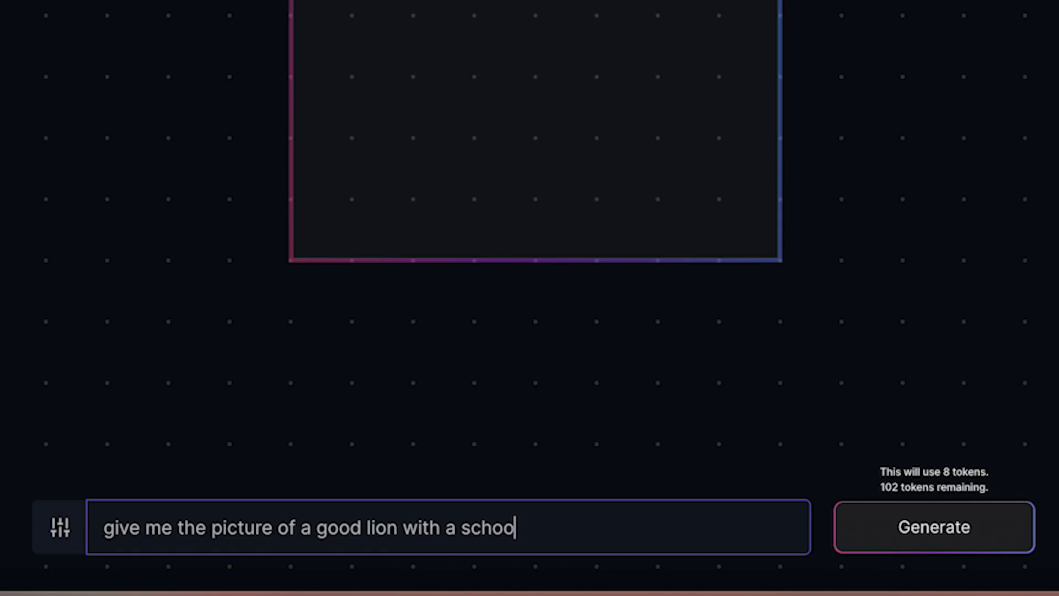
{"action": "type", "text": "l bag and"}
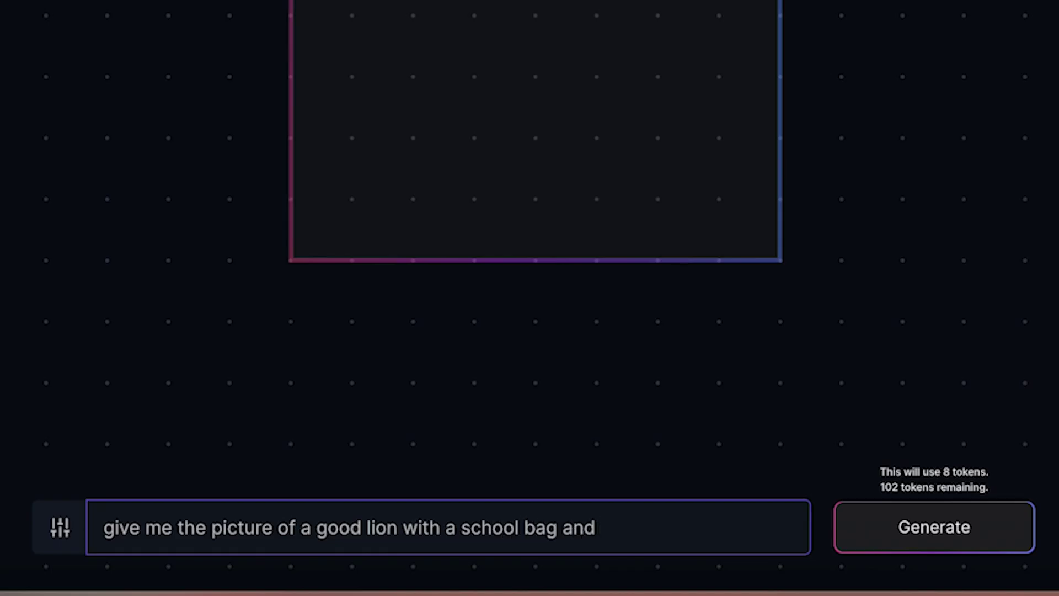
{"action": "type", "text": " seeping "}
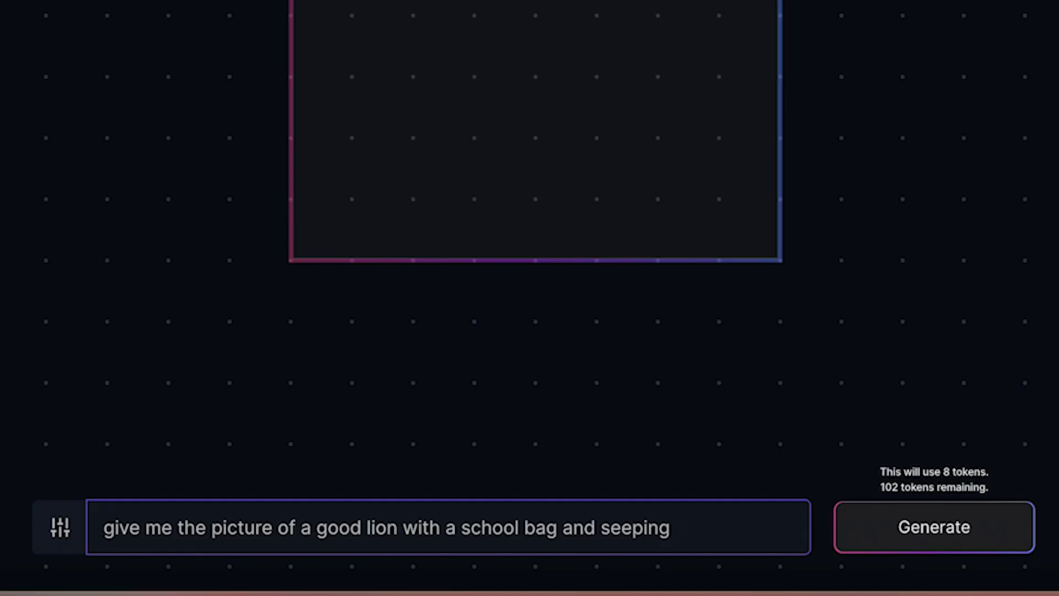
{"action": "type", "text": "ma"}
{"action": "key", "text": "BackSpace"}
{"action": "key", "text": "BackSpace"}
{"action": "type", "text": "coca "}
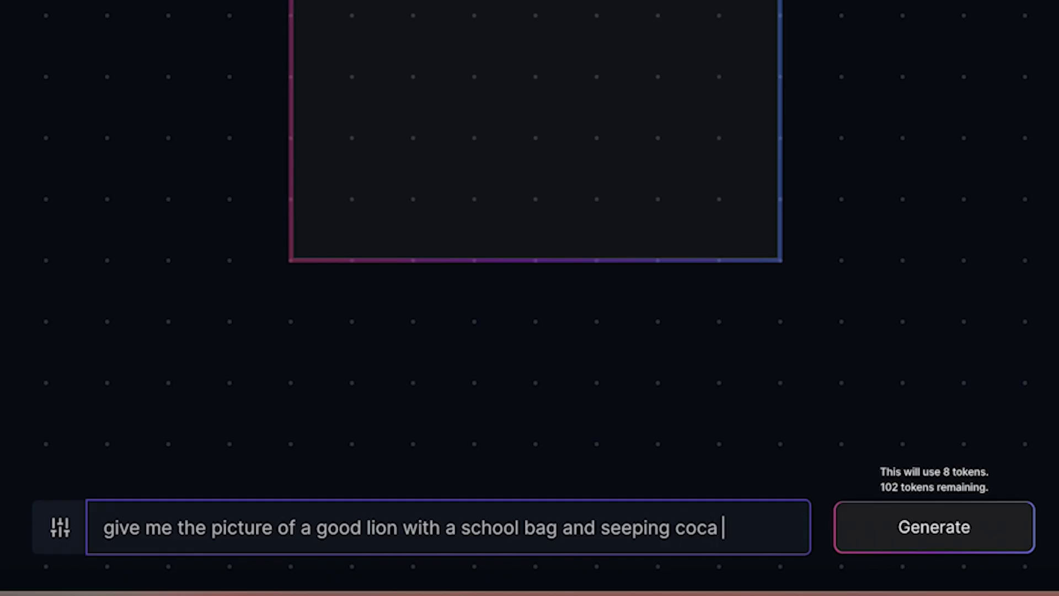
{"action": "type", "text": "cola"}
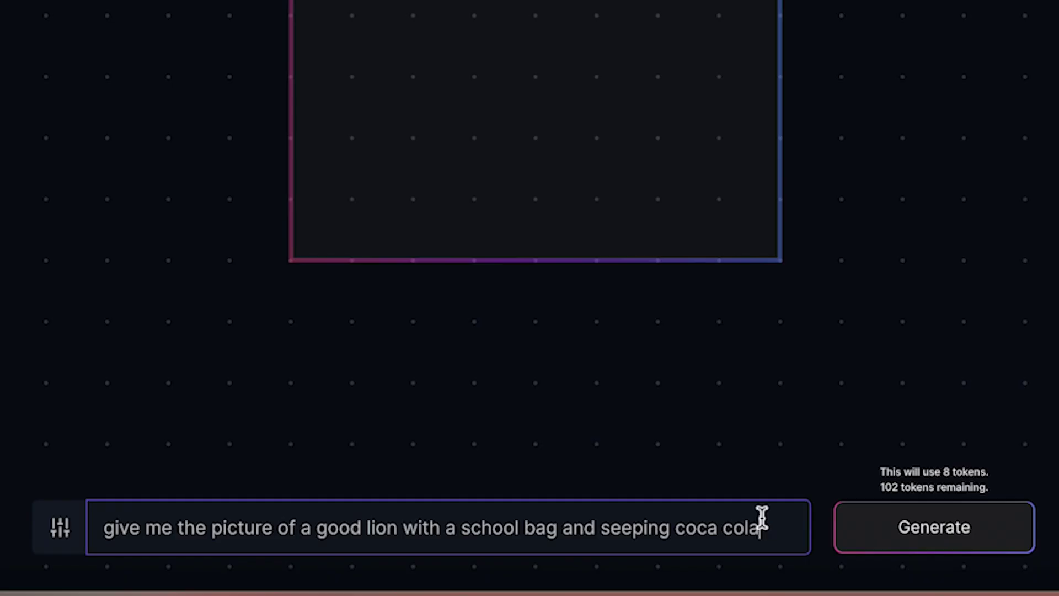
{"action": "type", "text": " in b"}
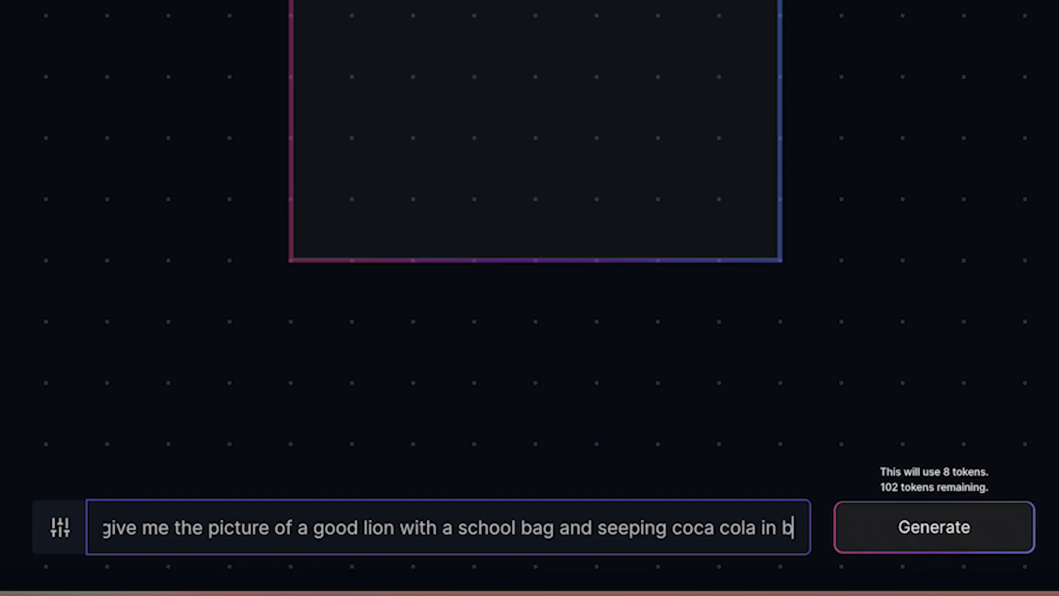
{"action": "type", "text": "ush"}
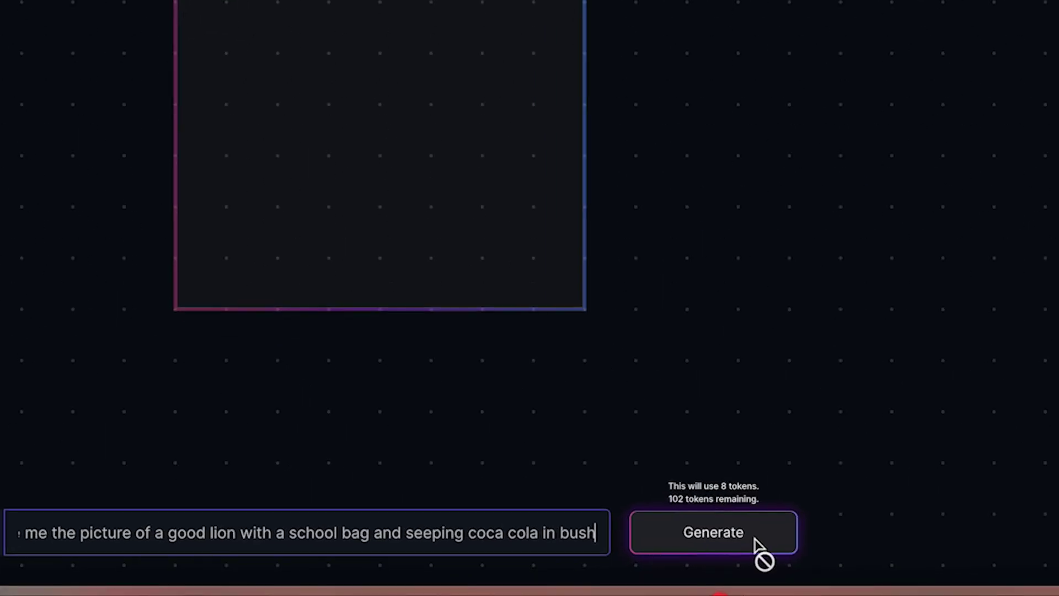
- Generate four lion images and step through the results, ending back on the second one
{"action": "left_click", "coordinate": [758, 546]}
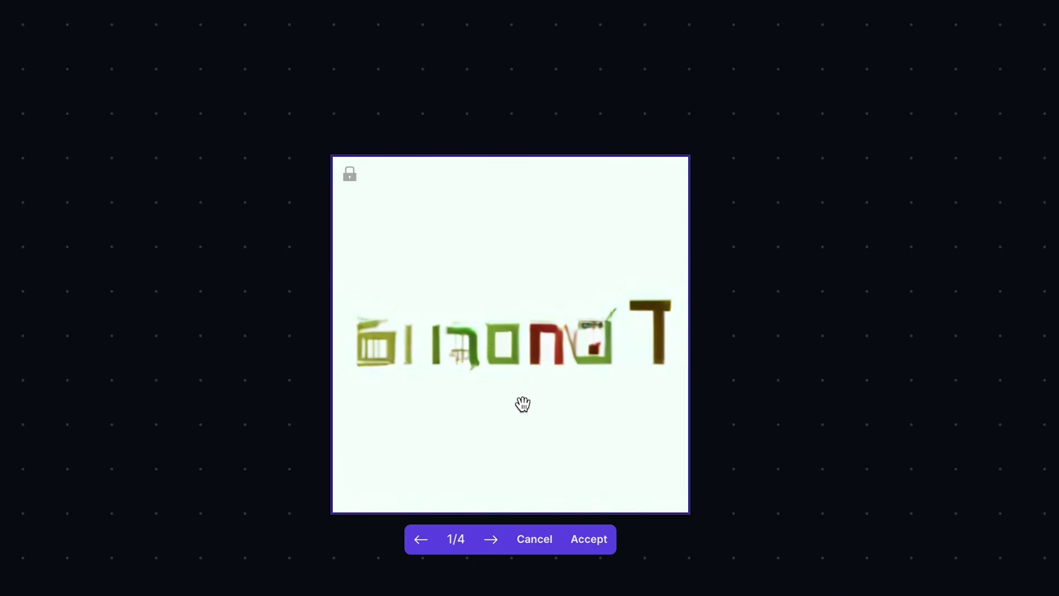
{"action": "left_click", "coordinate": [491, 540]}
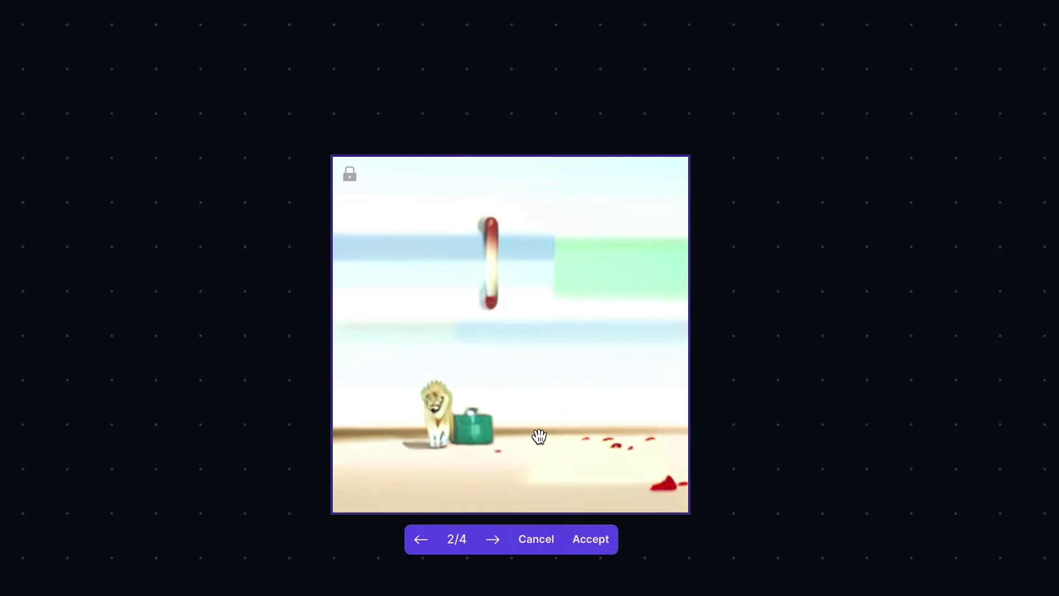
{"action": "left_click", "coordinate": [494, 541]}
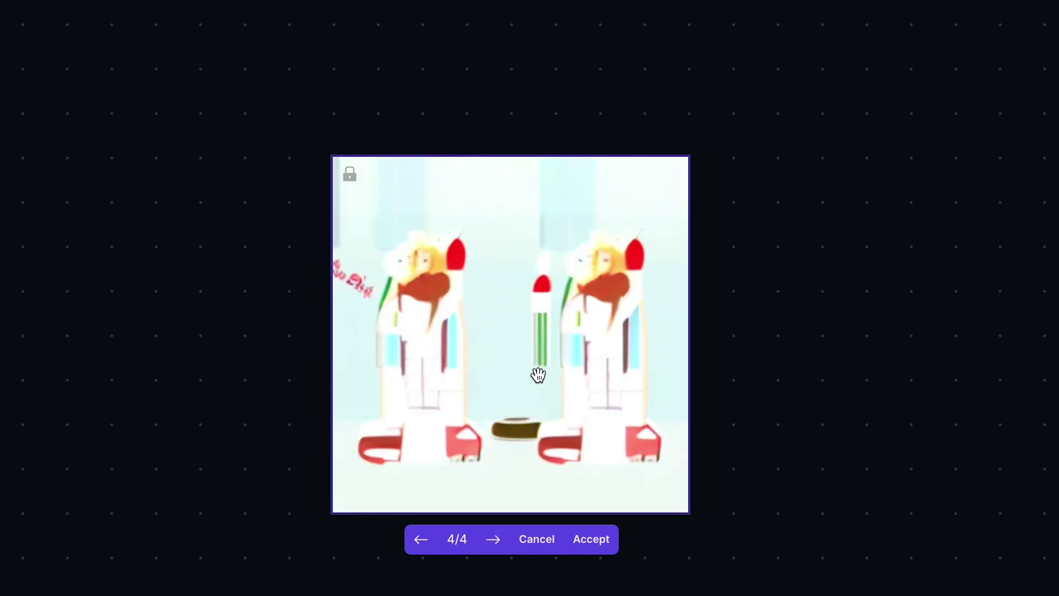
{"action": "left_click", "coordinate": [429, 544]}
{"action": "left_click", "coordinate": [429, 544]}
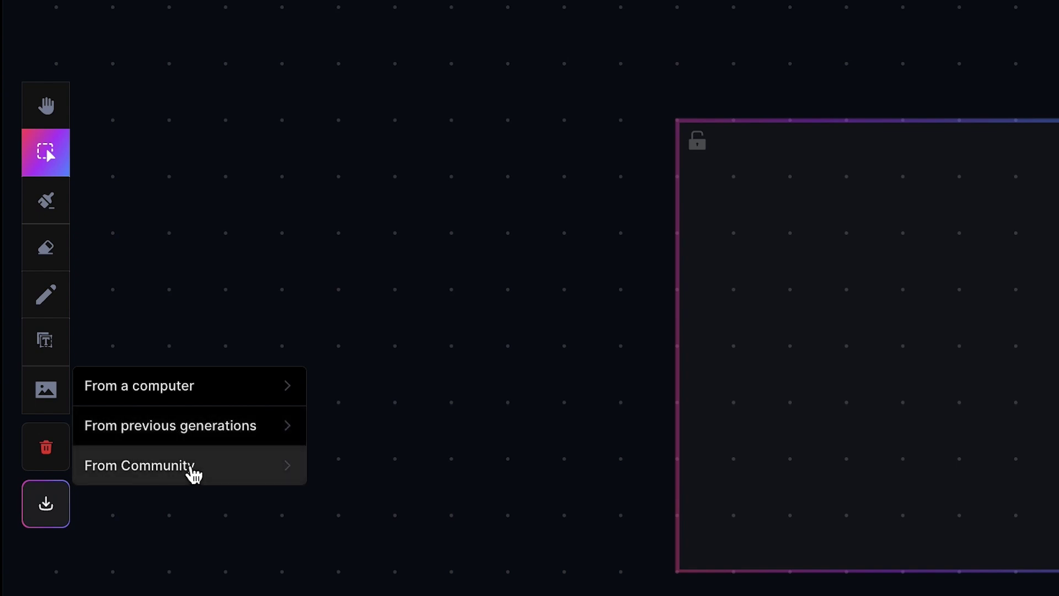
- Insert the earlier orange cat with sunglasses and school bag from previous generations
{"action": "left_click", "coordinate": [180, 435]}
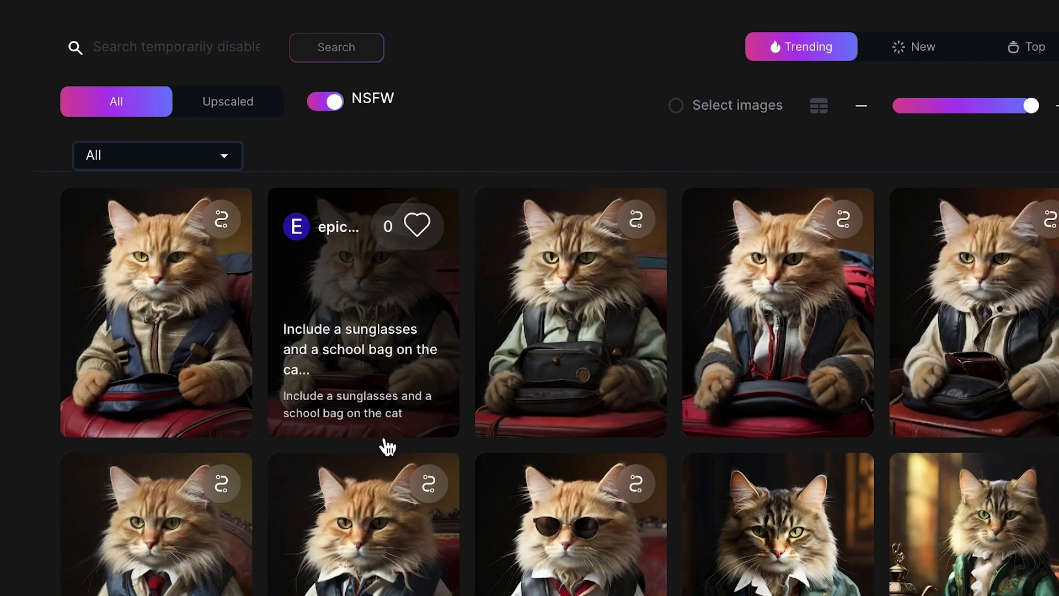
{"action": "scroll", "coordinate": [461, 475], "scroll_direction": "down", "scroll_amount": 1}
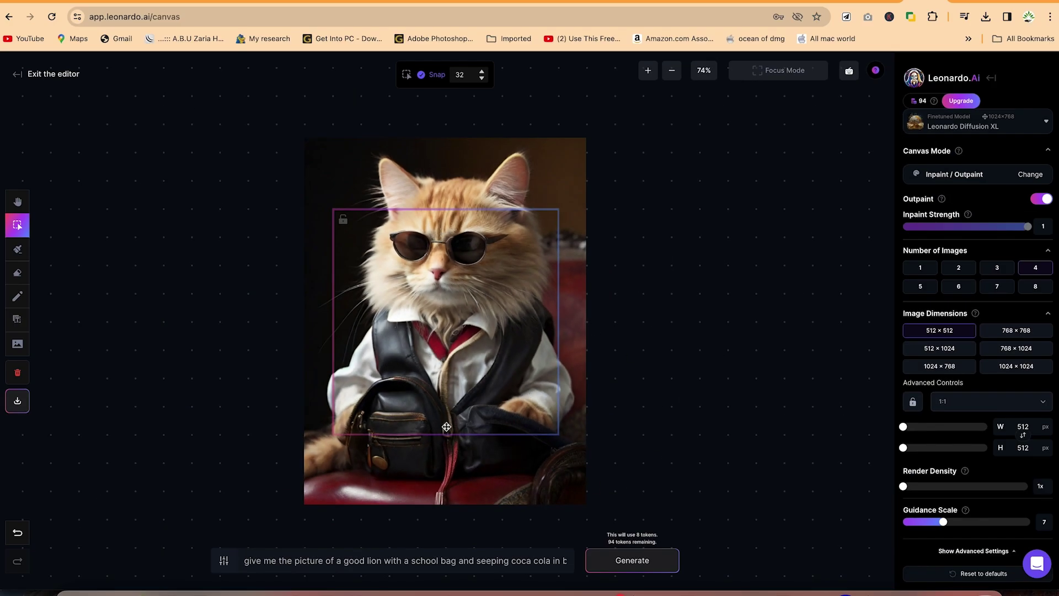
- Select the cat image, shift it slightly right, and try its rotate handle
{"action": "left_click", "coordinate": [397, 490]}
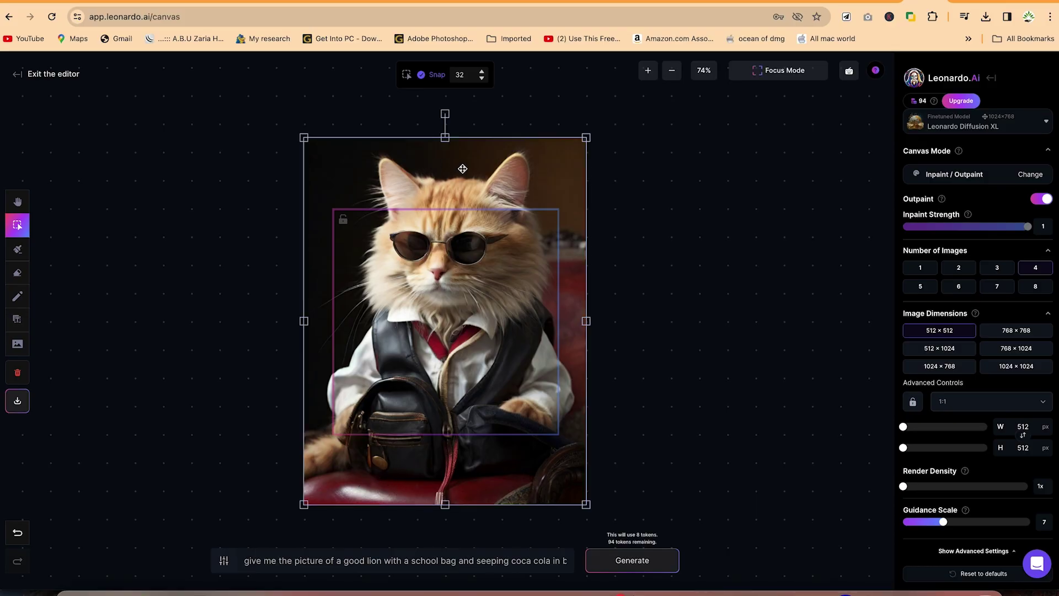
{"action": "left_click_drag", "start_coordinate": [465, 166], "coordinate": [488, 171]}
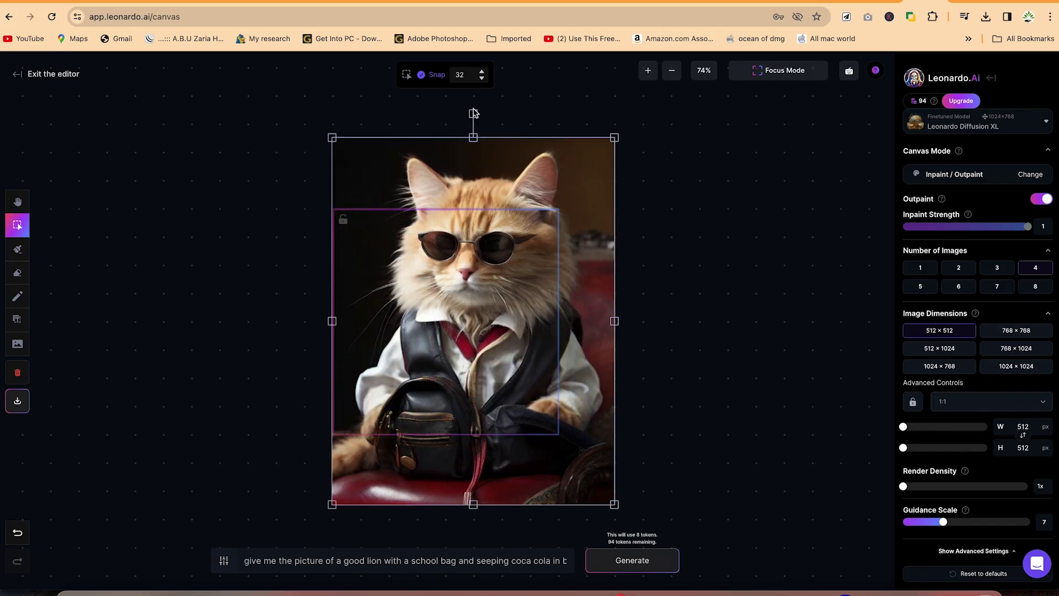
{"action": "left_click_drag", "start_coordinate": [473, 113], "coordinate": [473, 150]}
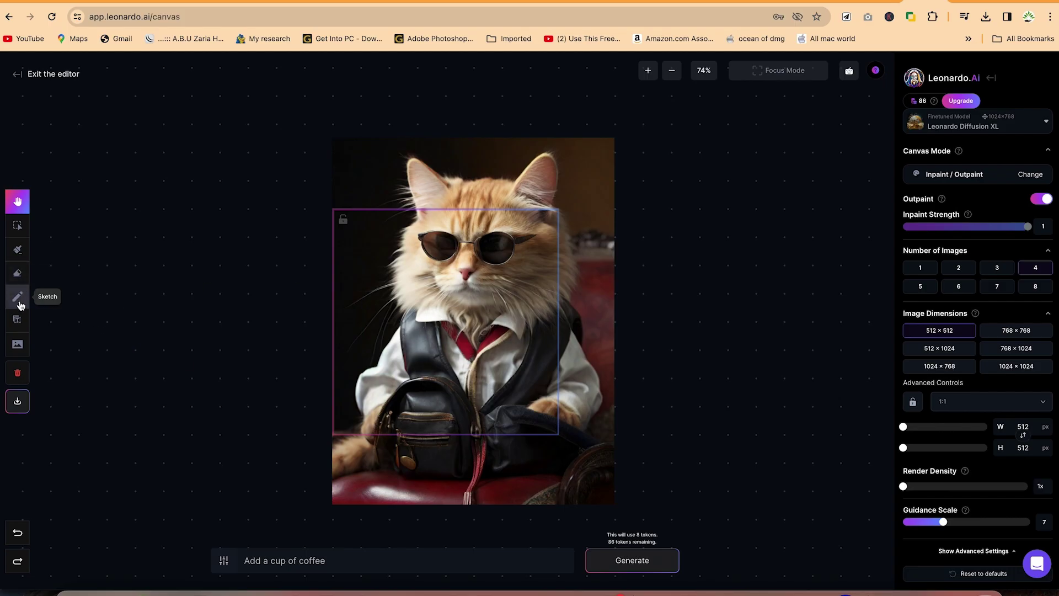
- Add the caption 'Enjoying the restaurant' with the Text tool
{"action": "left_click", "coordinate": [18, 319]}
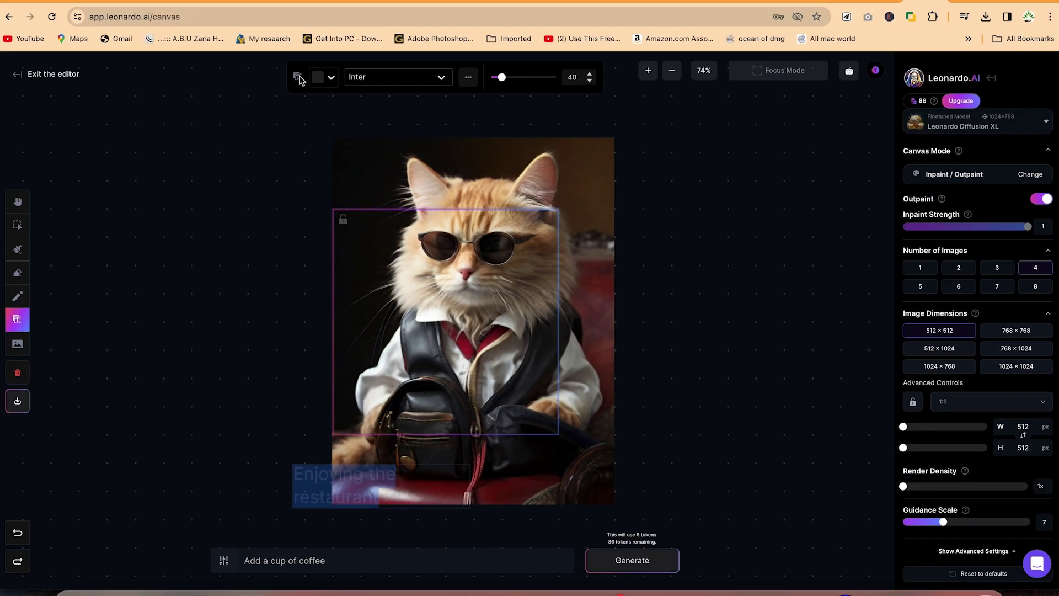
- Raise the caption's colour opacity and set it to Times New Roman at size 53
{"action": "left_click", "coordinate": [332, 77]}
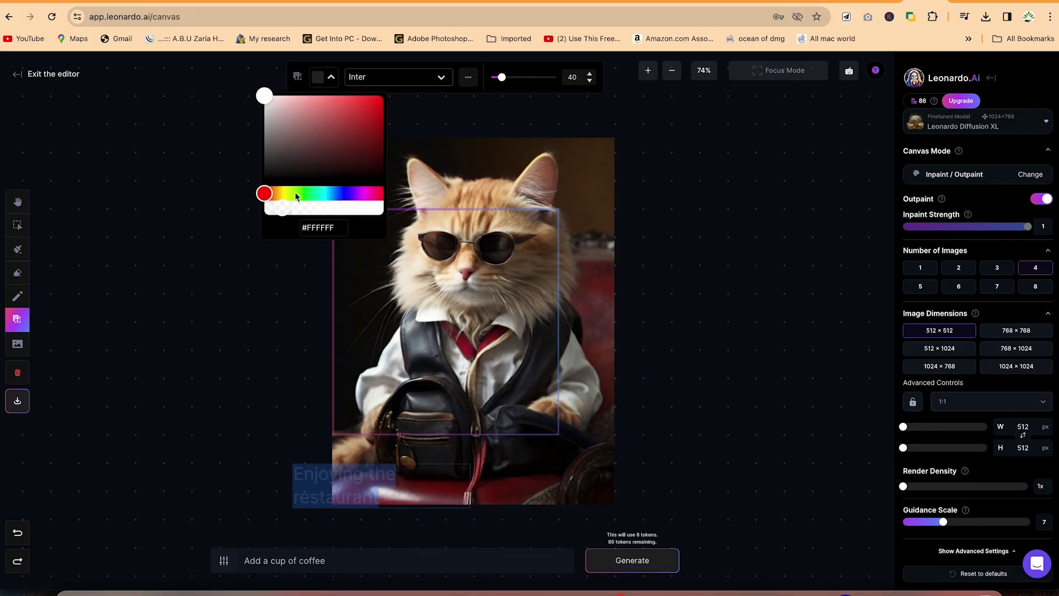
{"action": "left_click", "coordinate": [312, 209]}
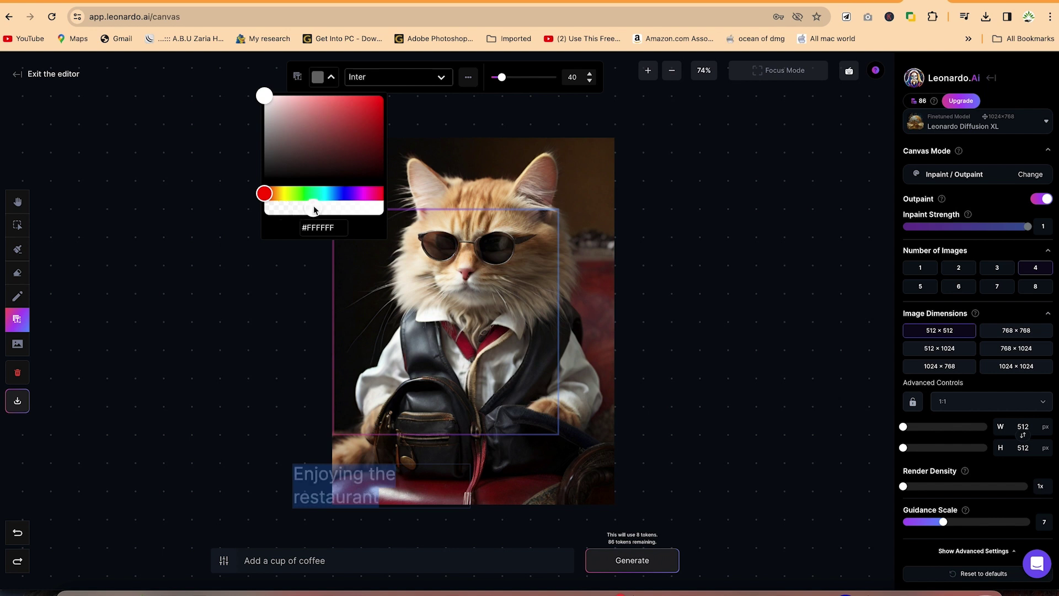
{"action": "left_click", "coordinate": [388, 114]}
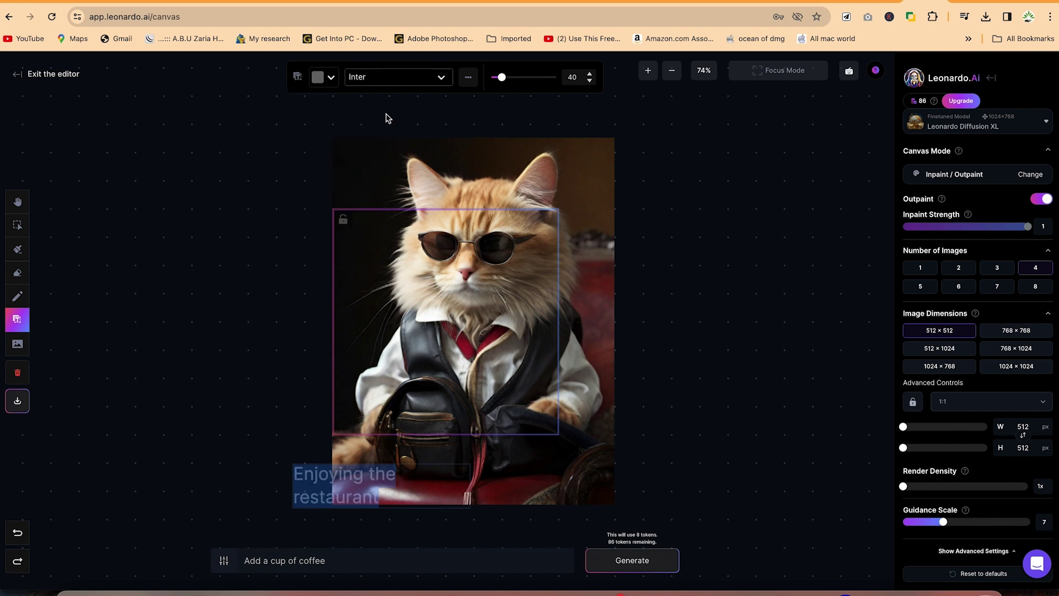
{"action": "left_click", "coordinate": [381, 78]}
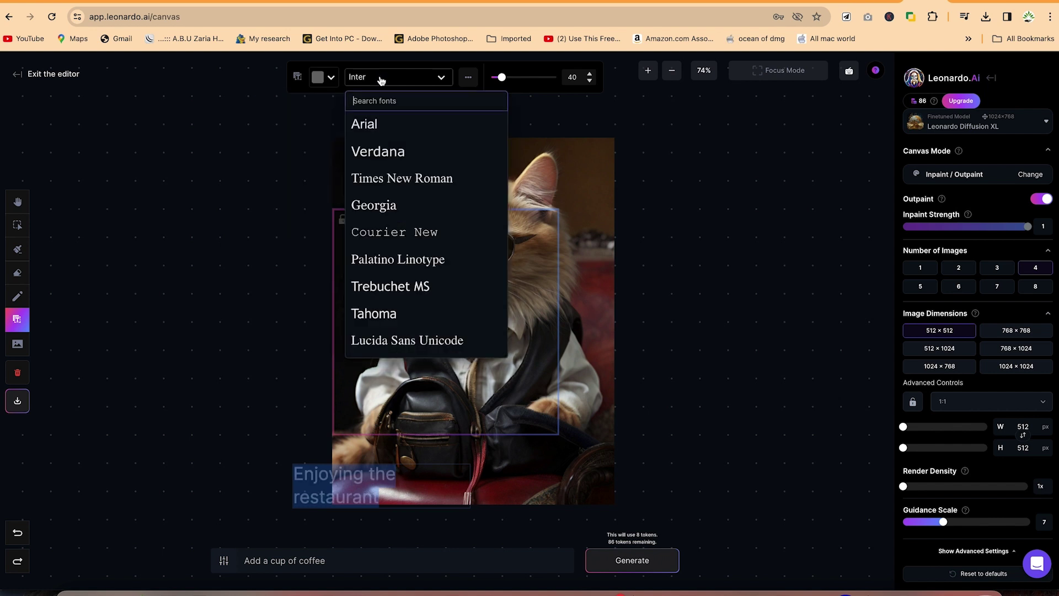
{"action": "left_click", "coordinate": [400, 181]}
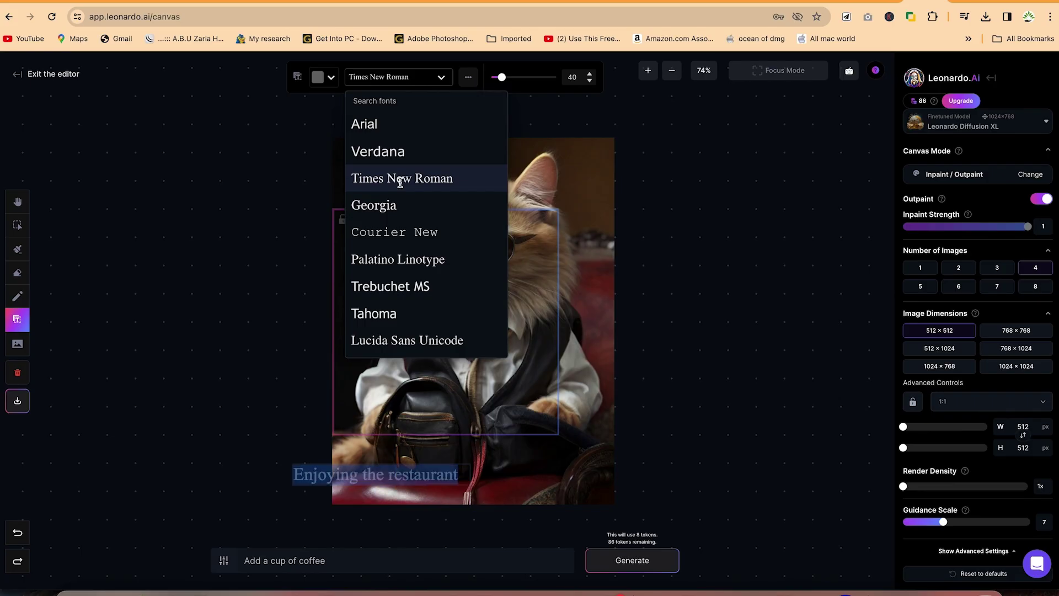
{"action": "left_click", "coordinate": [441, 78]}
{"action": "left_click_drag", "start_coordinate": [506, 79], "coordinate": [507, 80]}
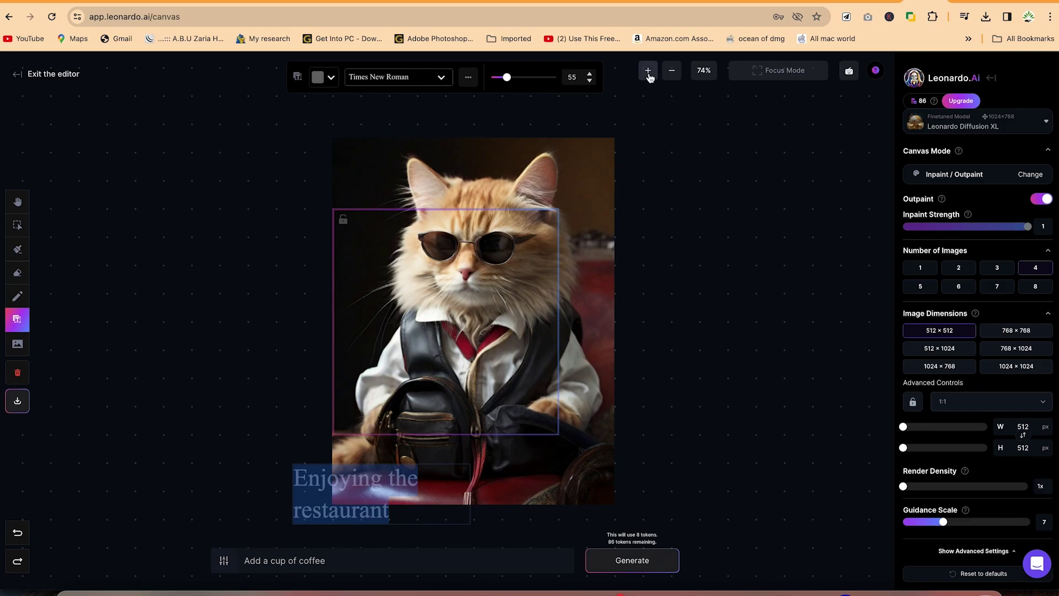
{"action": "left_click", "coordinate": [589, 81]}
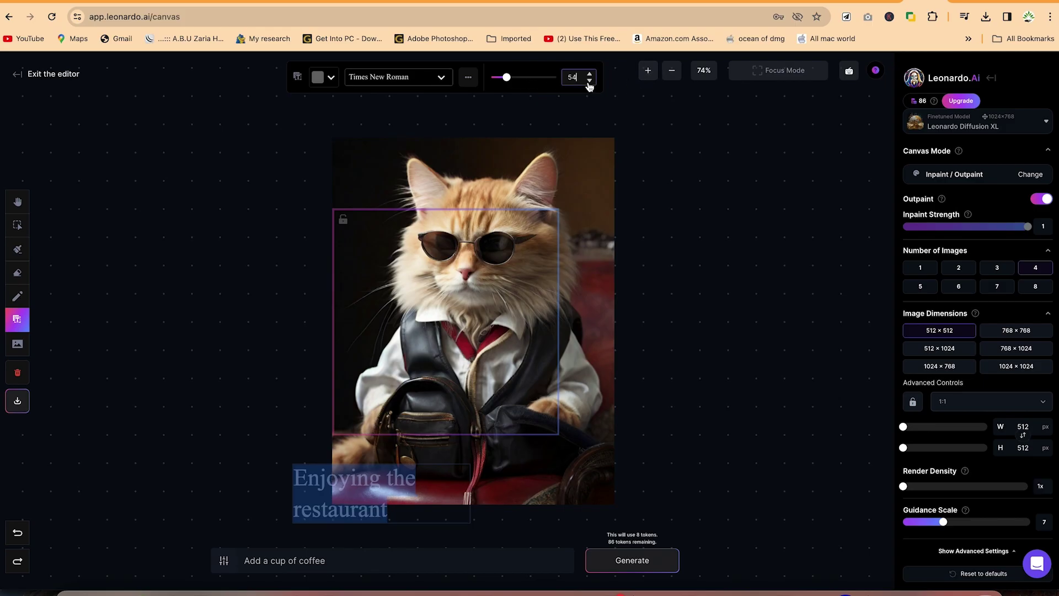
{"action": "left_click", "coordinate": [589, 81]}
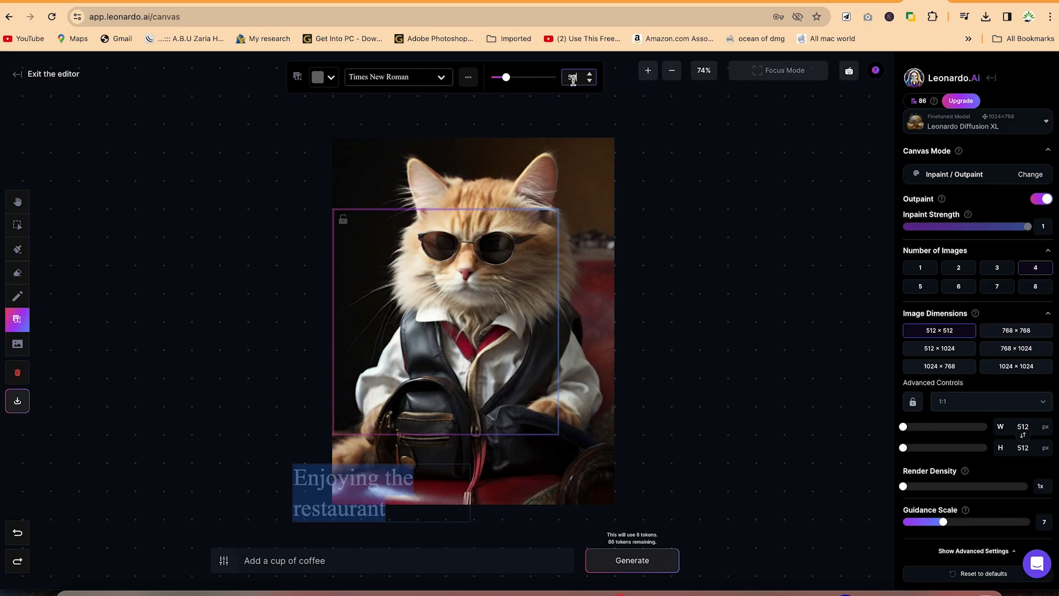
- Make the caption bold, italic and underlined with line height reduced to 0.84
{"action": "left_click", "coordinate": [468, 80]}
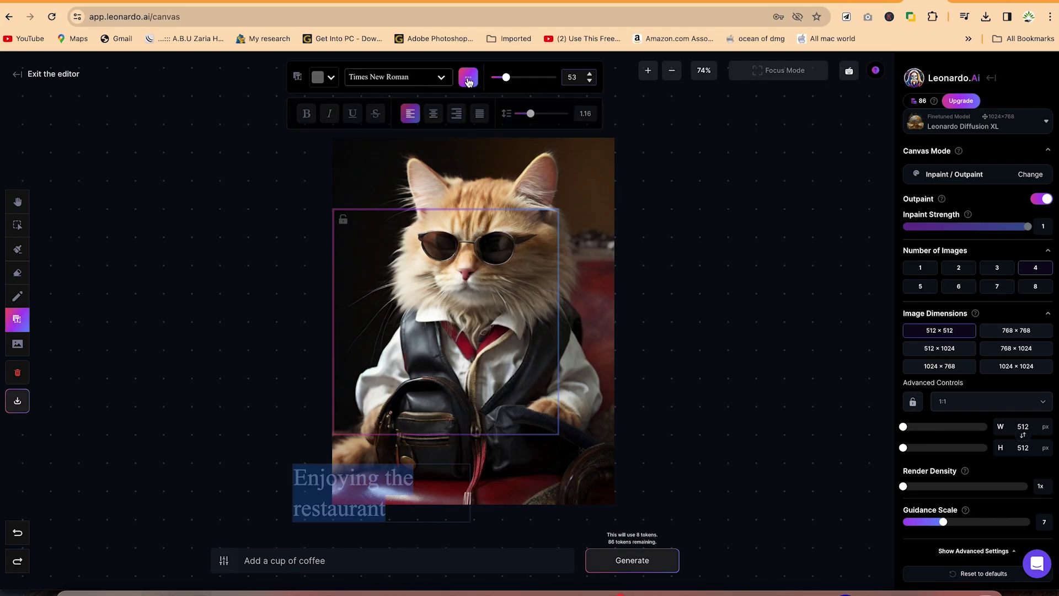
{"action": "left_click", "coordinate": [307, 114]}
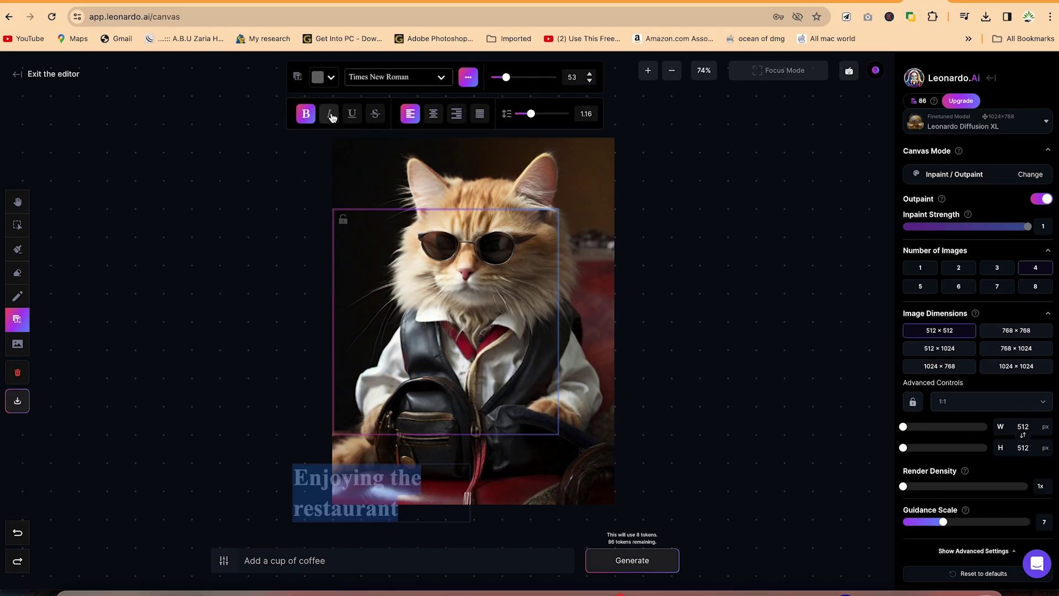
{"action": "left_click", "coordinate": [329, 113]}
{"action": "left_click", "coordinate": [352, 113]}
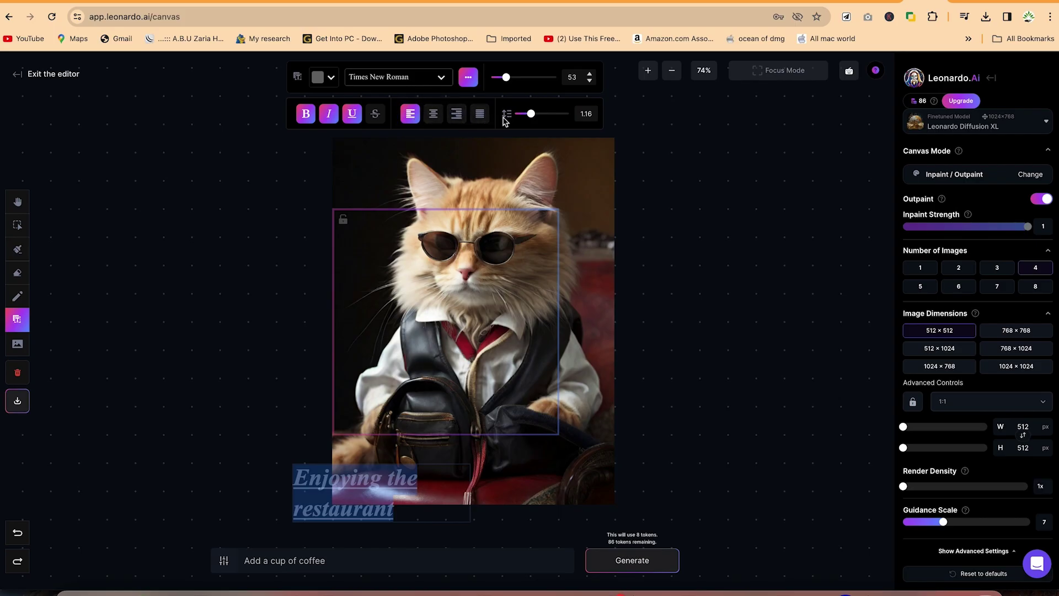
{"action": "left_click_drag", "start_coordinate": [531, 114], "coordinate": [517, 118]}
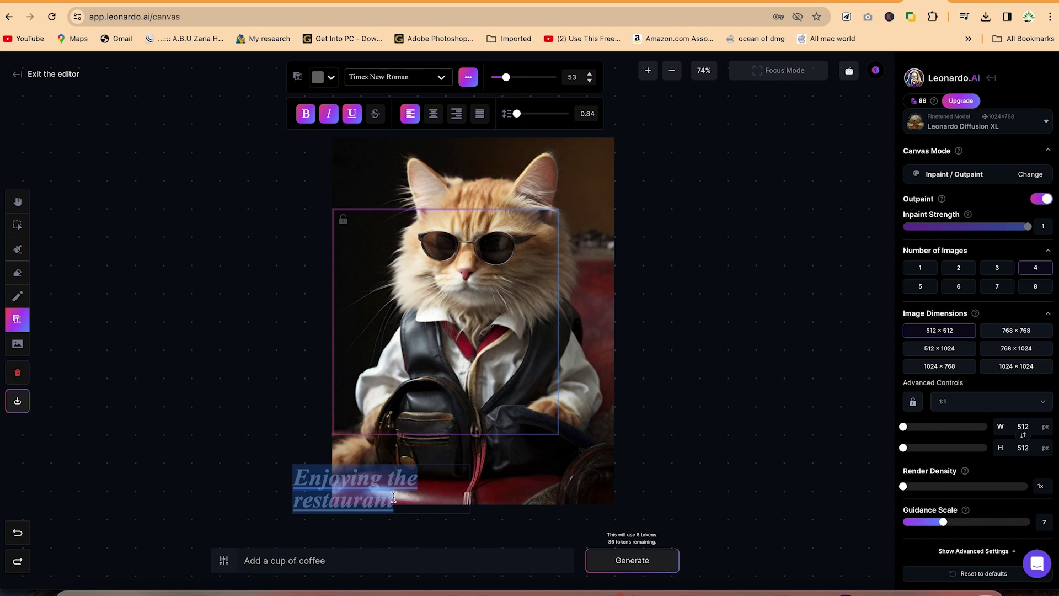
{"action": "left_click", "coordinate": [370, 486]}
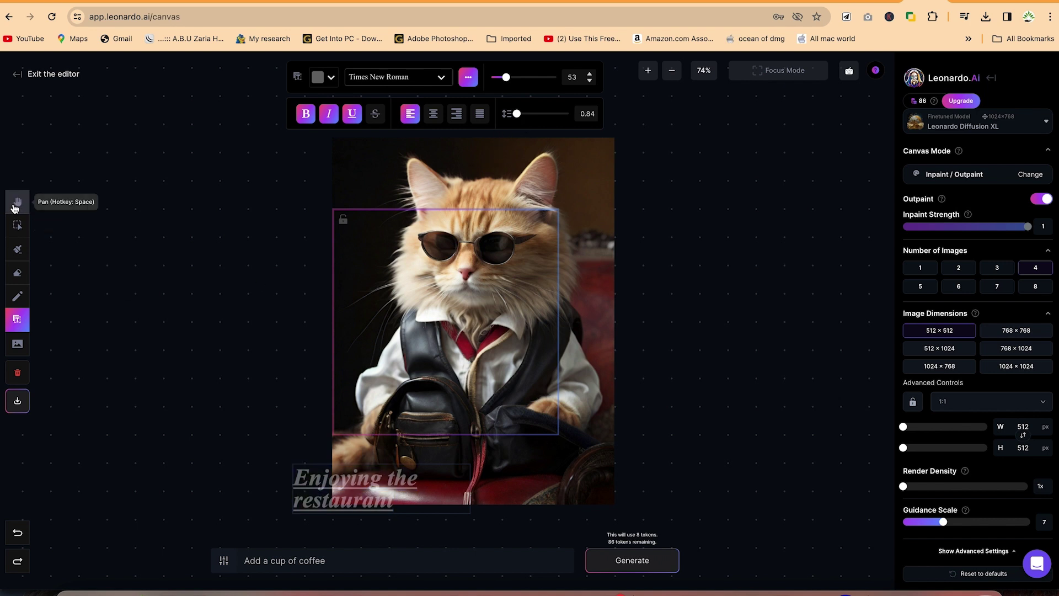
- Move the caption onto the image, widen it to one line, and center it along the bottom
{"action": "left_click", "coordinate": [17, 224]}
{"action": "left_click_drag", "start_coordinate": [353, 503], "coordinate": [444, 494]}
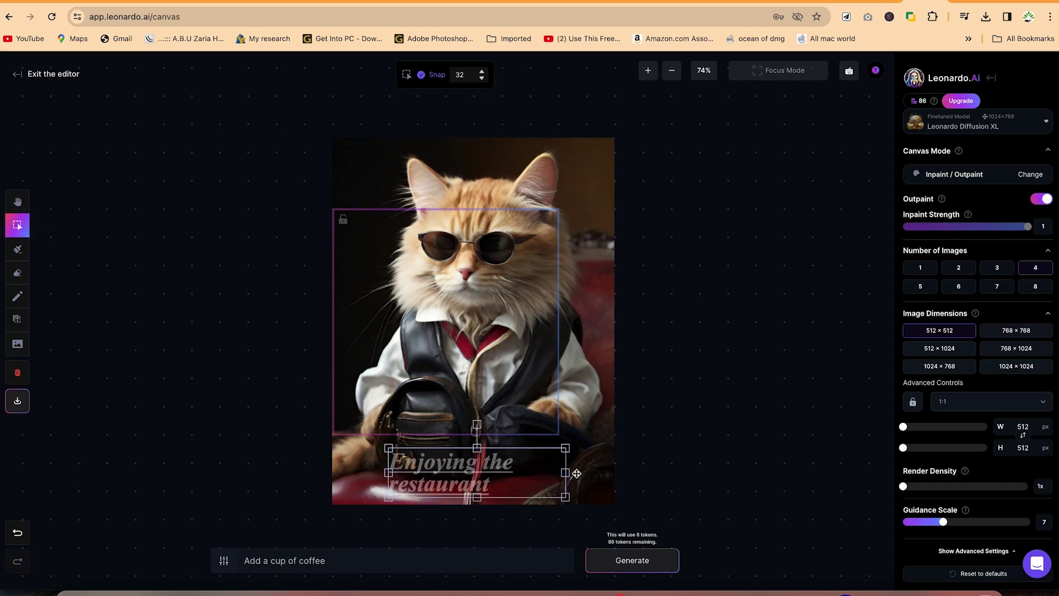
{"action": "left_click_drag", "start_coordinate": [567, 473], "coordinate": [662, 476]}
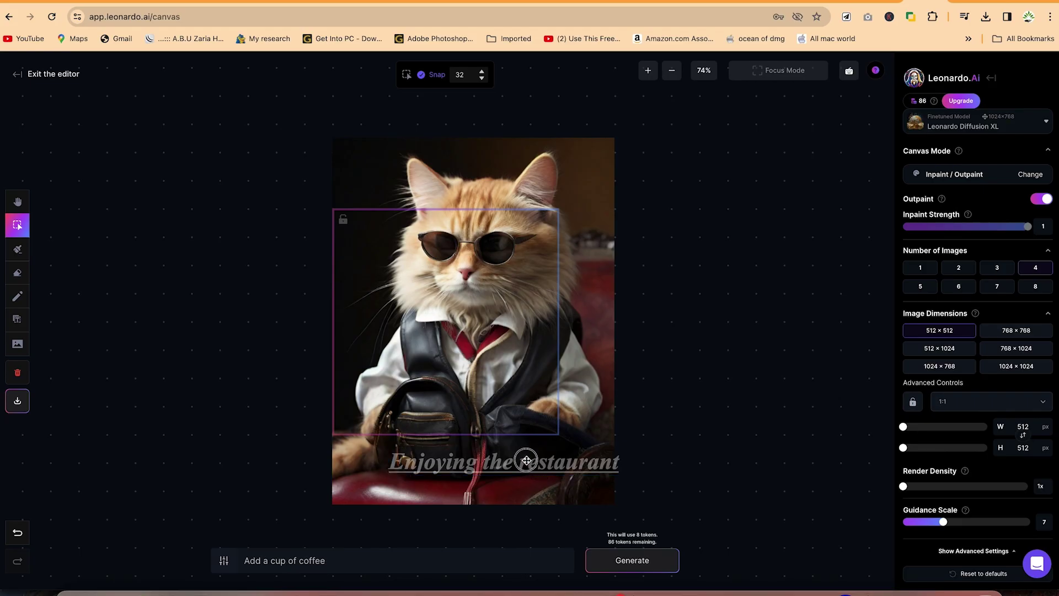
{"action": "left_click_drag", "start_coordinate": [526, 460], "coordinate": [493, 478]}
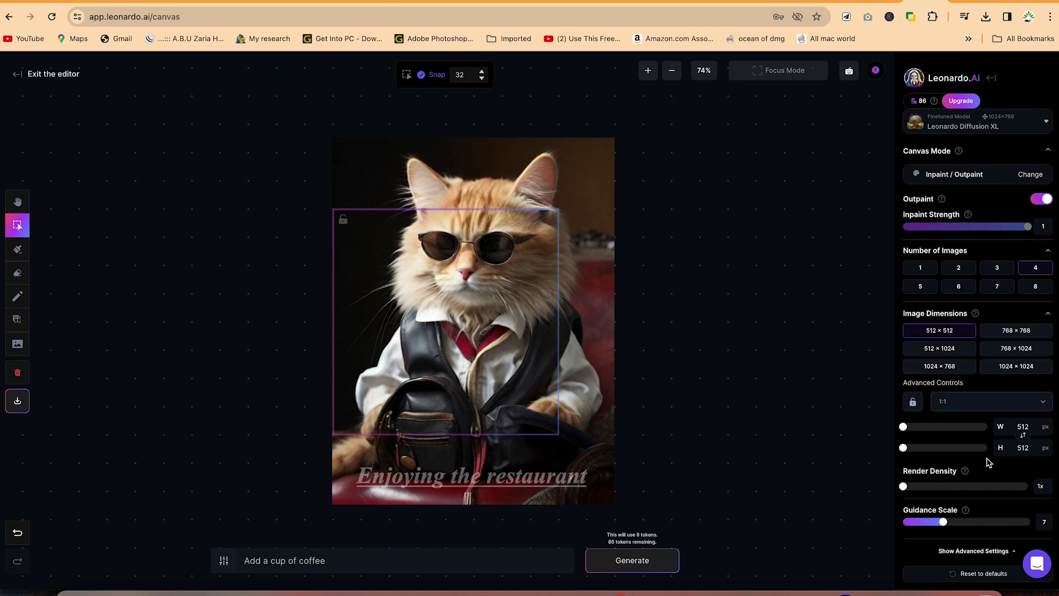
{"action": "scroll", "coordinate": [979, 430], "scroll_direction": "down", "scroll_amount": 1}
{"action": "scroll", "coordinate": [957, 288], "scroll_direction": "down", "scroll_amount": 1}
- Download the artwork as artwork.png, preview the file, then close the viewer
{"action": "left_click", "coordinate": [18, 400]}
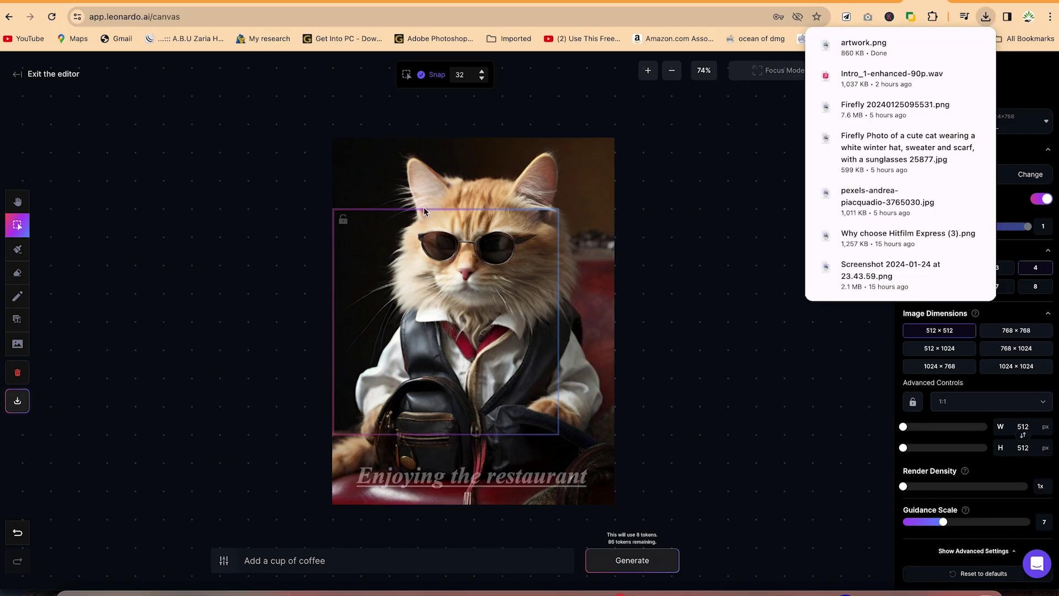
{"action": "left_click", "coordinate": [909, 46]}
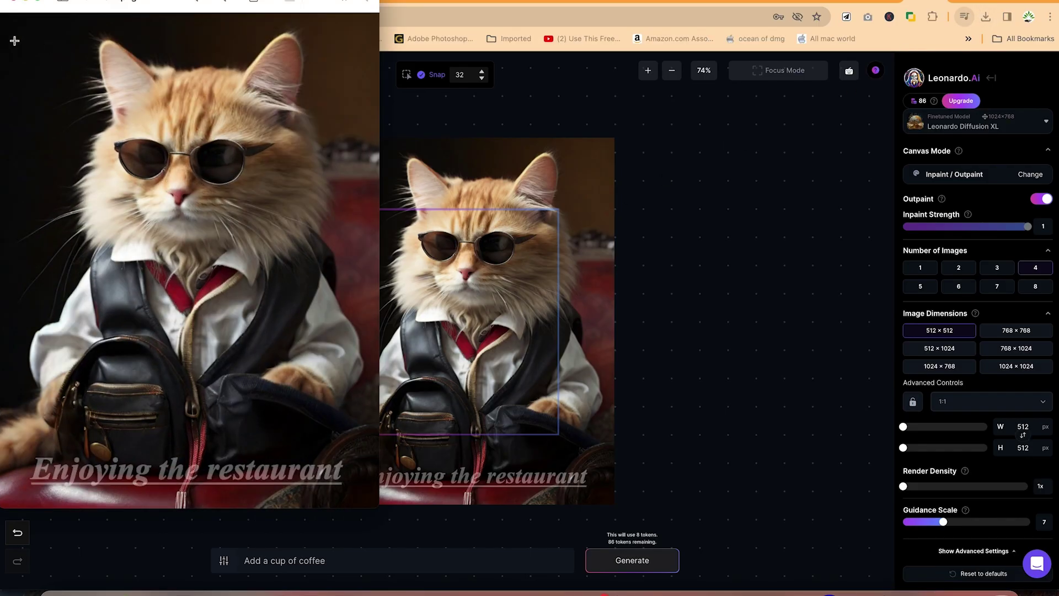
{"action": "left_click", "coordinate": [14, 2]}
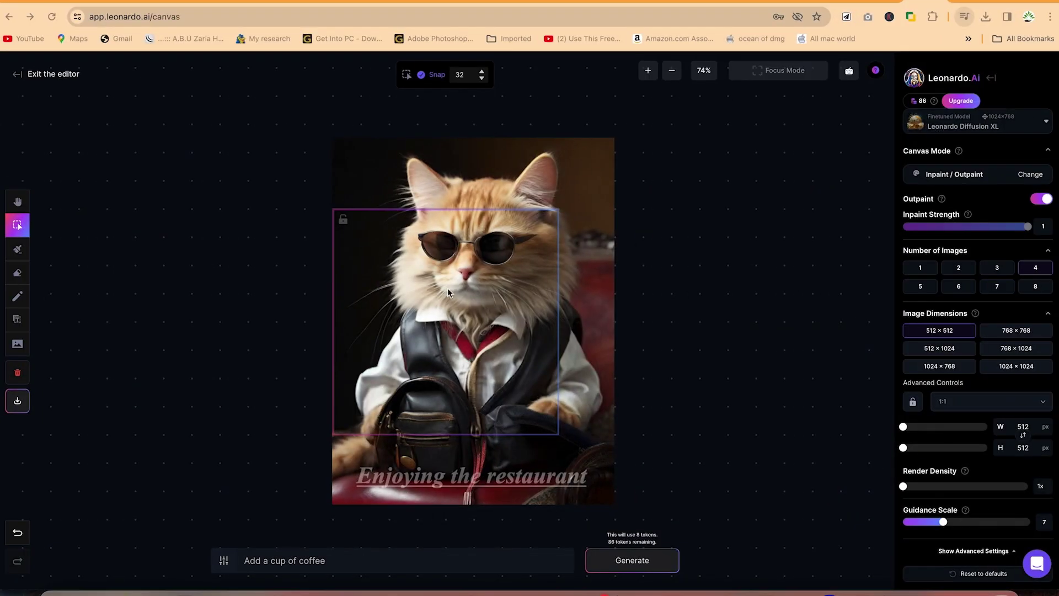